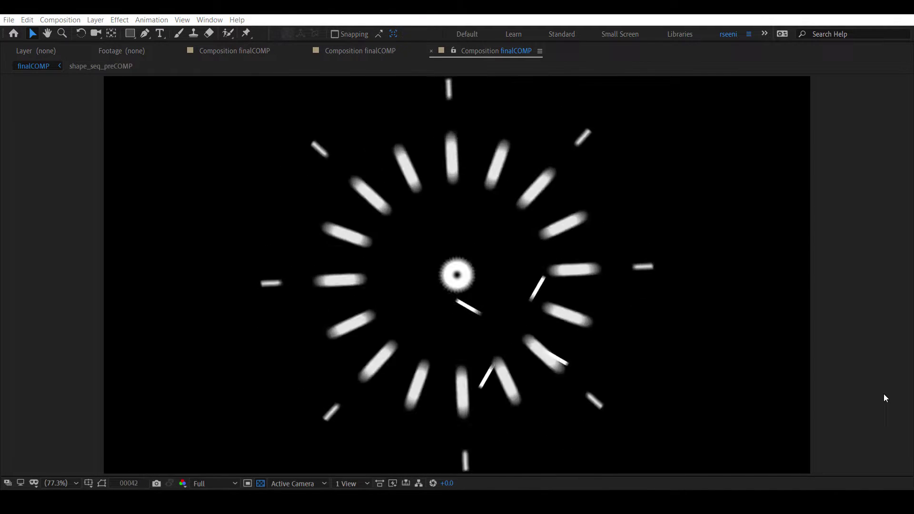
Examine the finished radial burst animation and its layer timing in finalCOMP and shape_seq_preCOMP
key("grave")
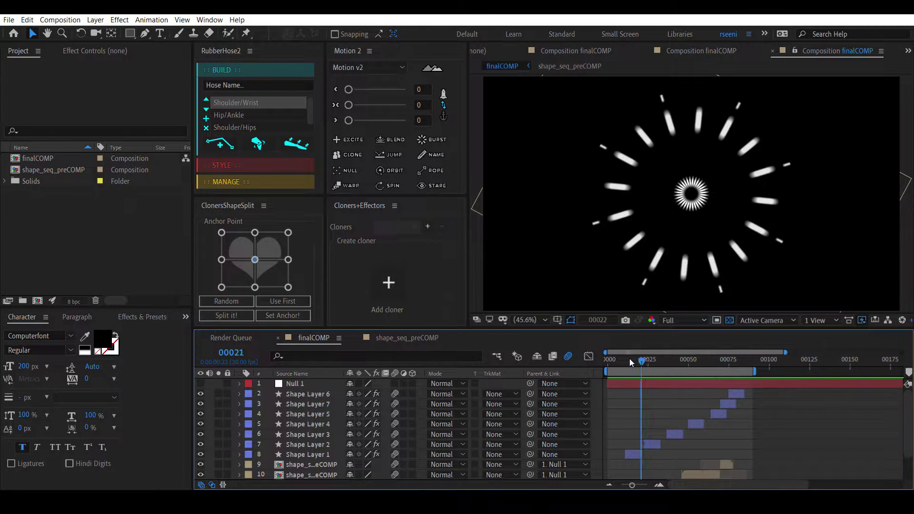
left_click_drag(629, 360, 723, 361)
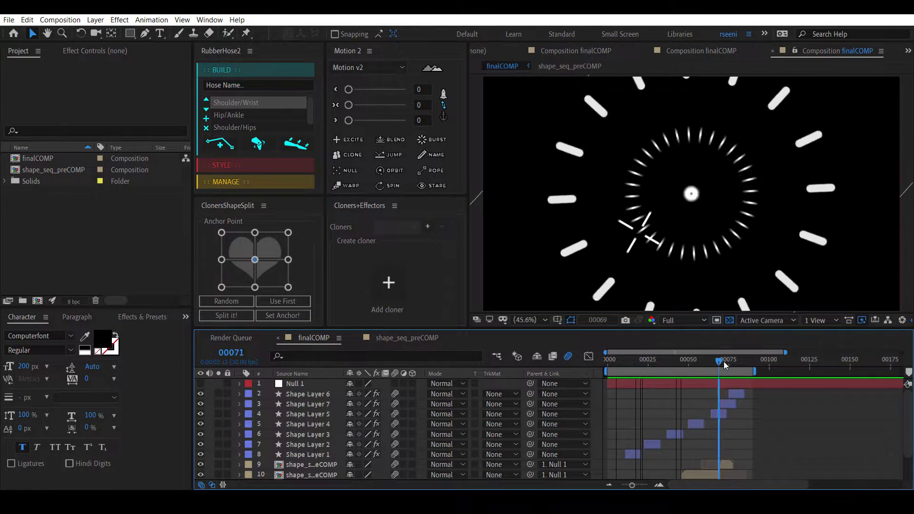
key("space")
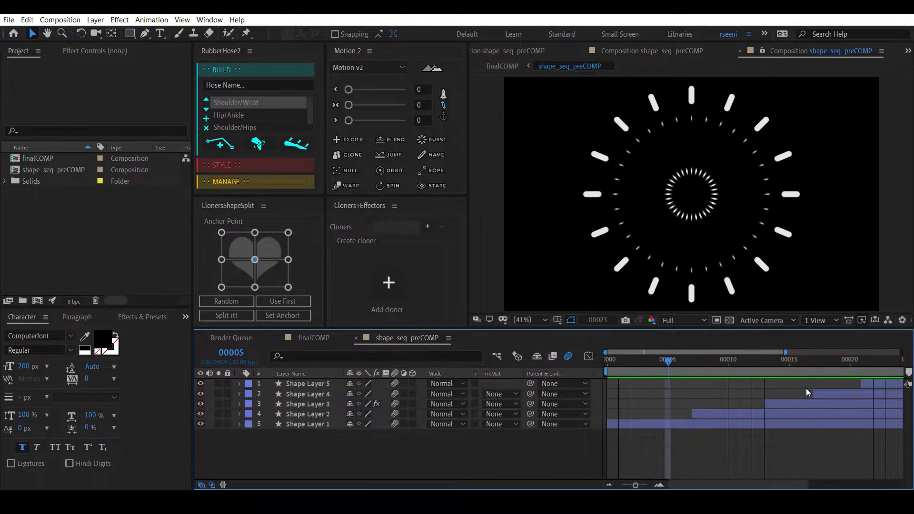
left_click(338, 338)
scroll(681, 434, "down", 2)
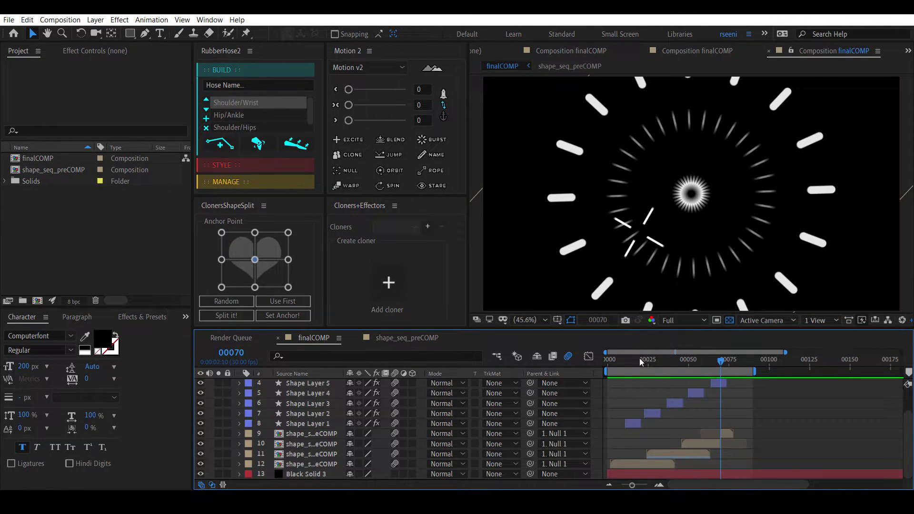
left_click_drag(639, 358, 608, 363)
scroll(685, 401, "up", 2)
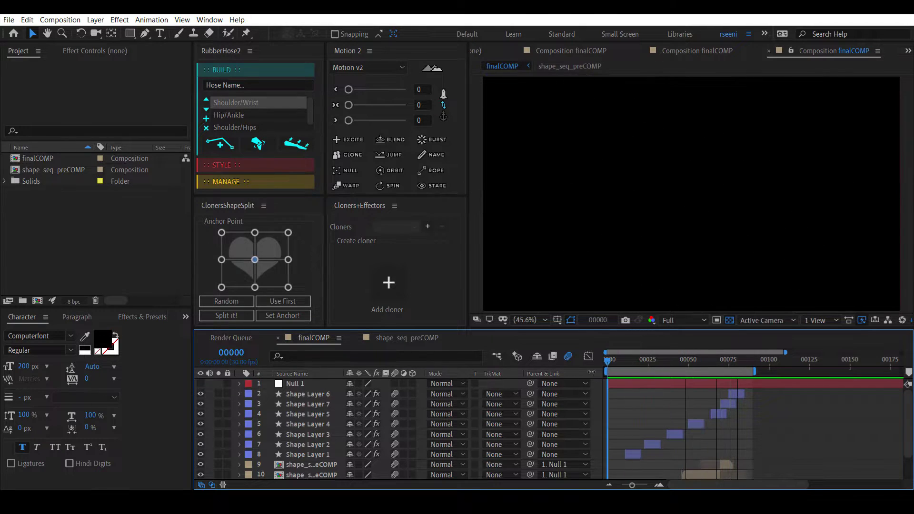
key("space")
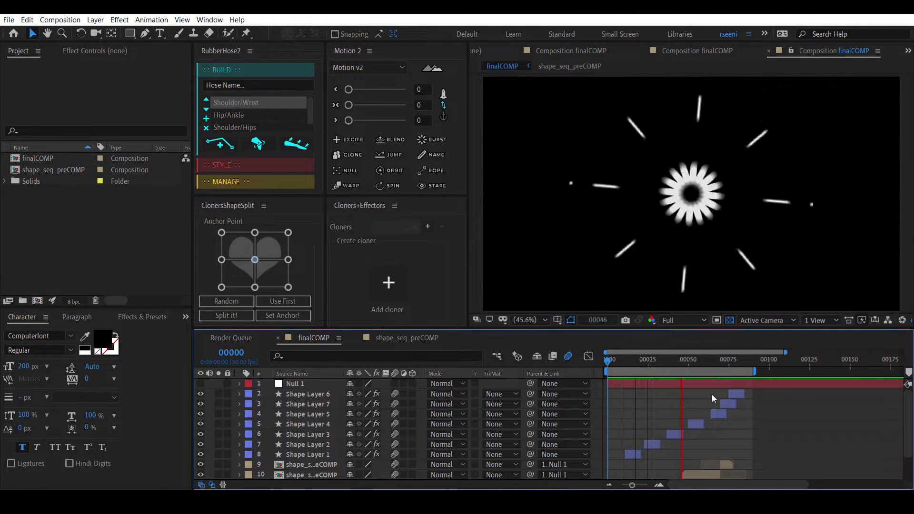
left_click(407, 338)
Create a 1920 × 1080 composition at 30 fps lasting 300 frames and add an empty shape layer to it
right_click(58, 223)
left_click(104, 230)
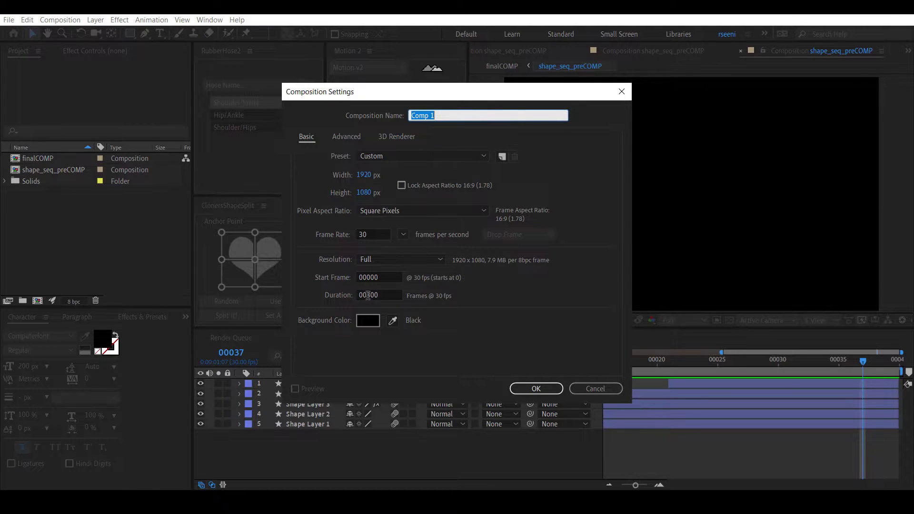
left_click(594, 389)
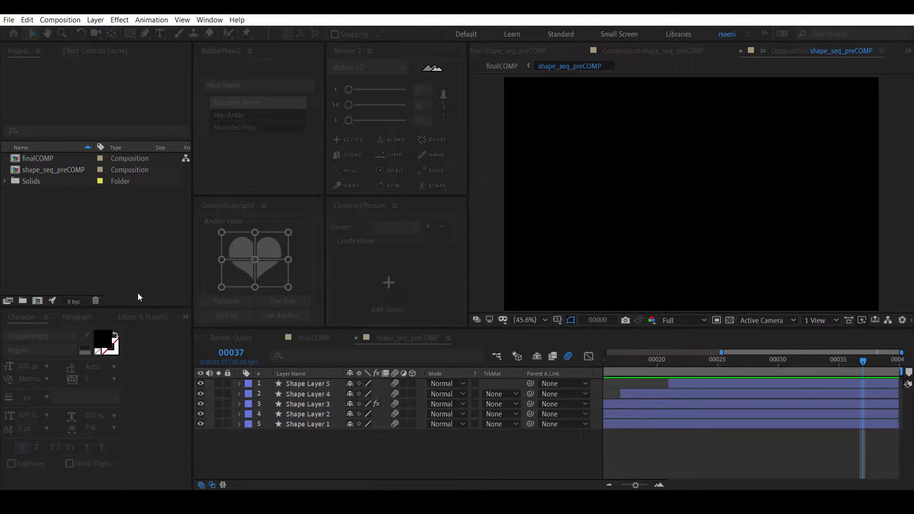
right_click(410, 422)
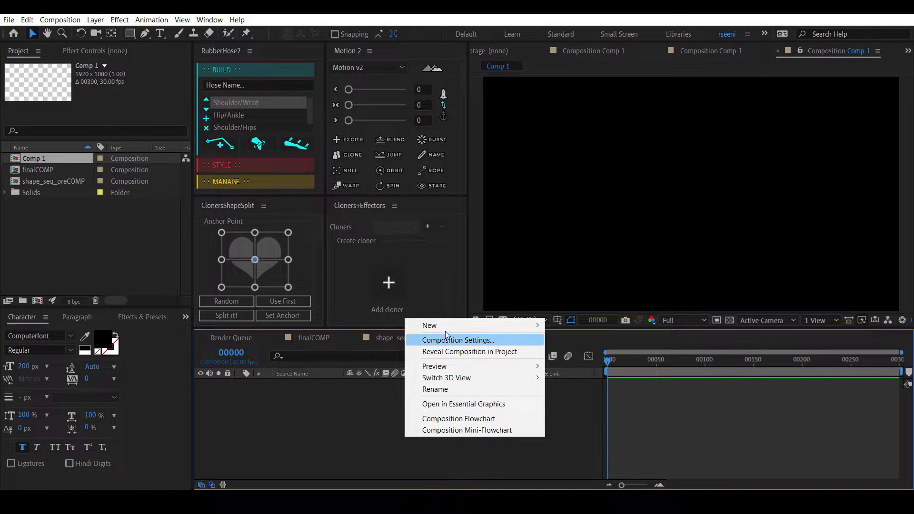
mouse_move(446, 325)
left_click(555, 396)
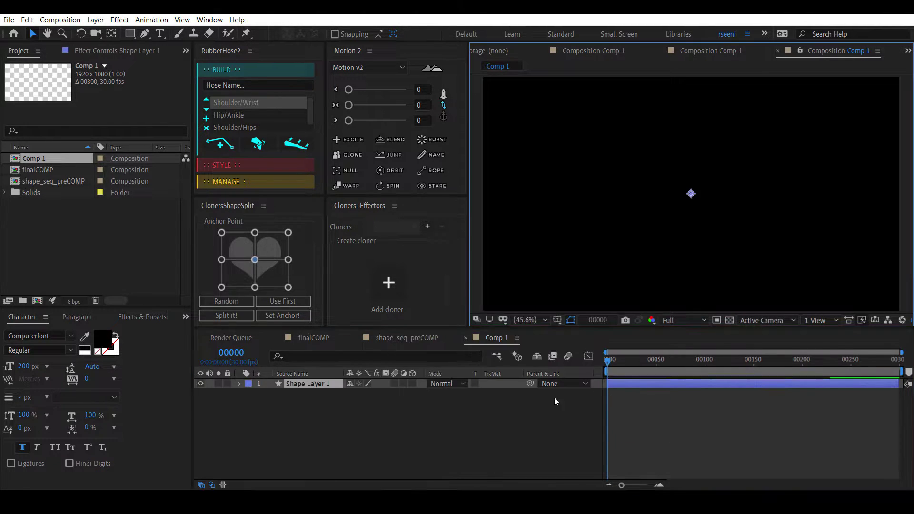
Draw a straight vertical line with the Pen tool from the composition's centre up to the title-safe edge
key("g")
key("grave")
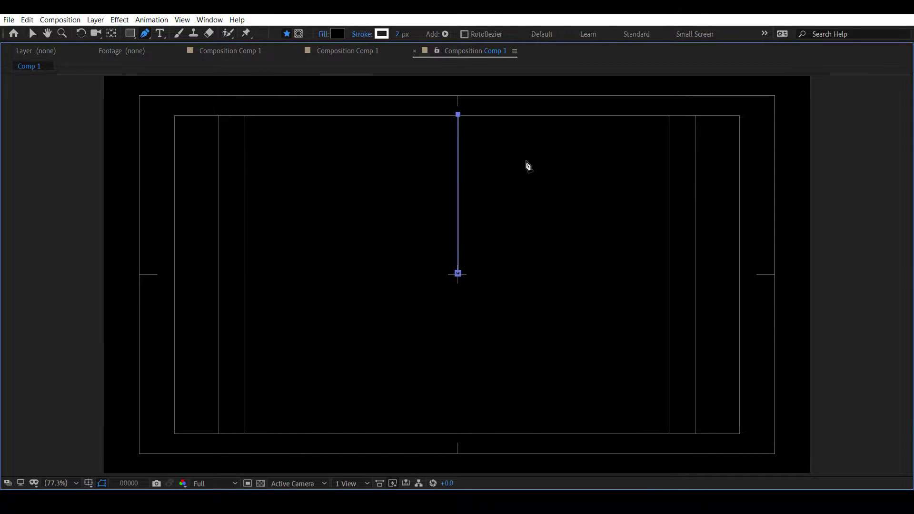
key("grave")
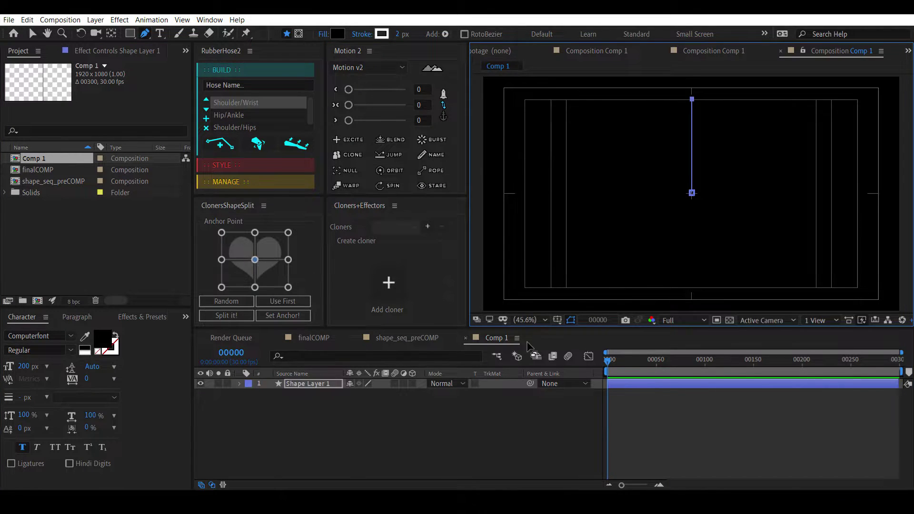
Line up the vertical line's lower endpoint with the composition's centre mark and expand the shape layer's contents
key("v")
scroll(704, 198, "up", 1)
key("grave")
scroll(428, 268, "up", 4)
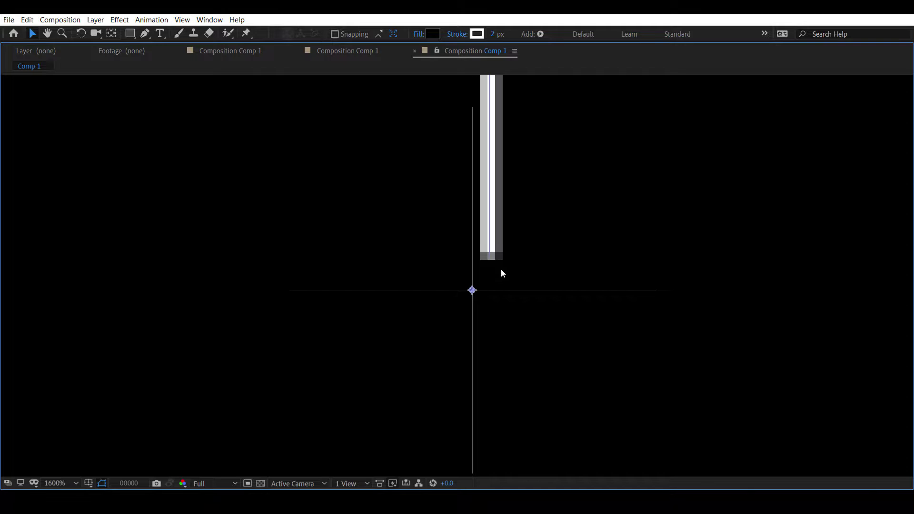
key("grave")
left_click(378, 417)
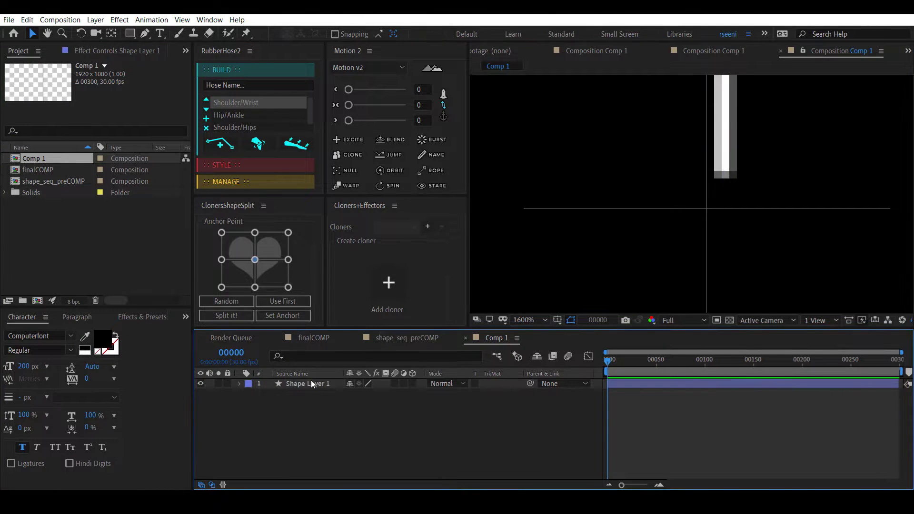
left_click(311, 382)
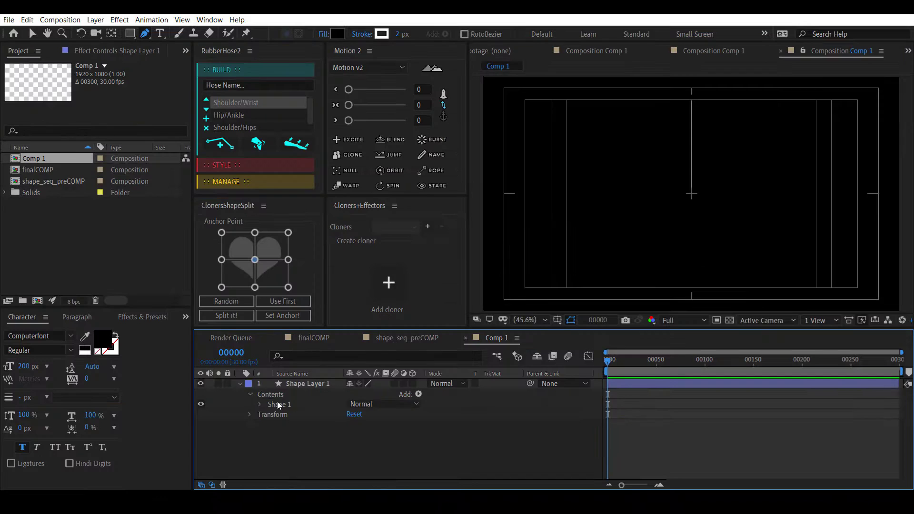
Delete the fill from the line's shape group
left_click(260, 404)
left_click(285, 435)
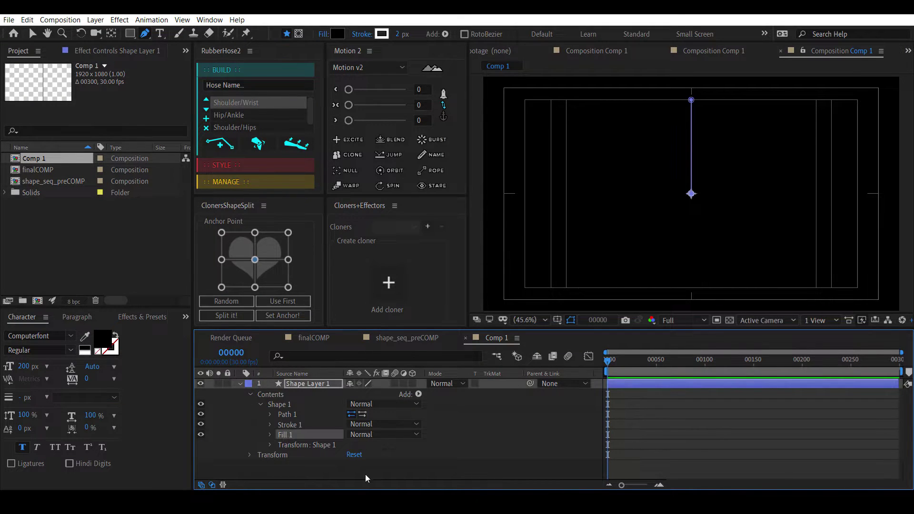
key("Delete")
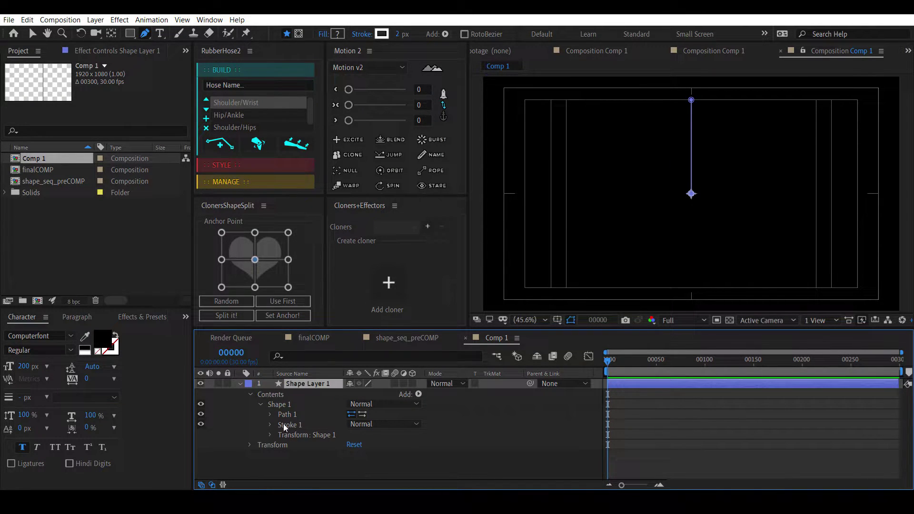
Set the line's stroke width to 10
left_click(284, 425)
left_click(270, 424)
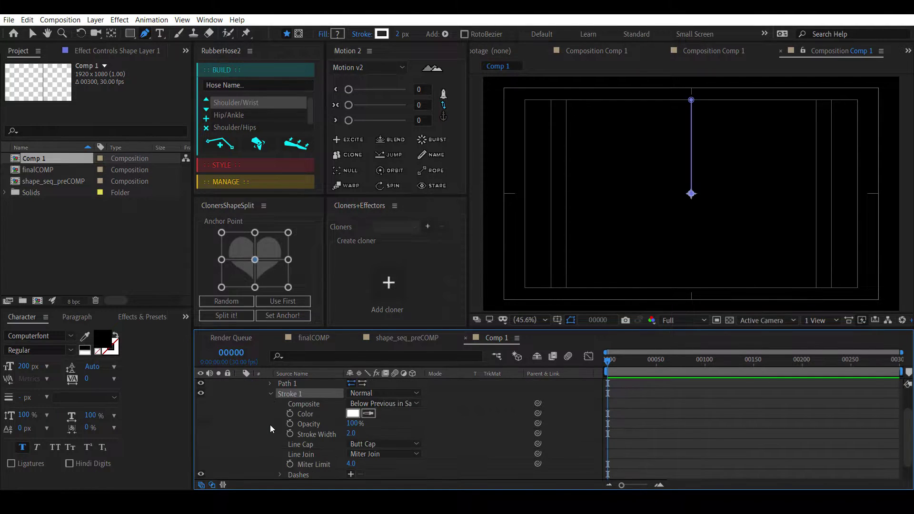
left_click(351, 434)
type("10")
key("Return")
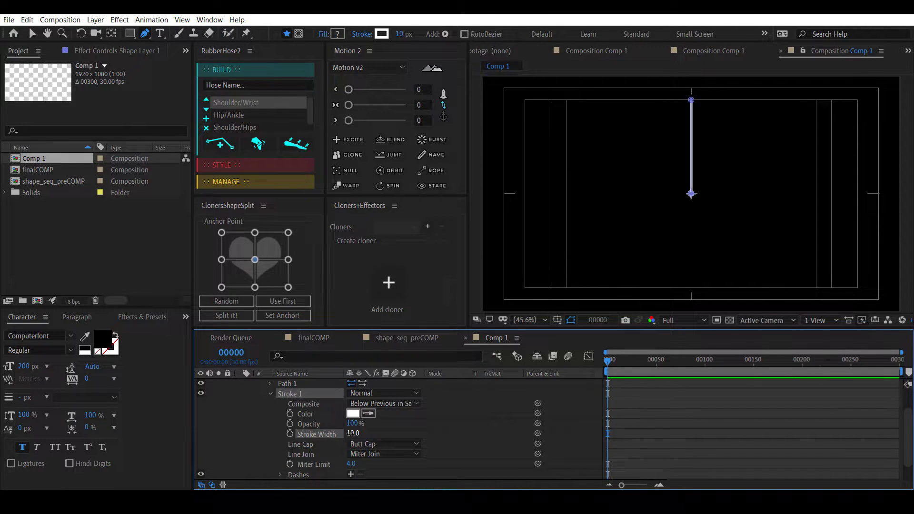
key("ctrl+z")
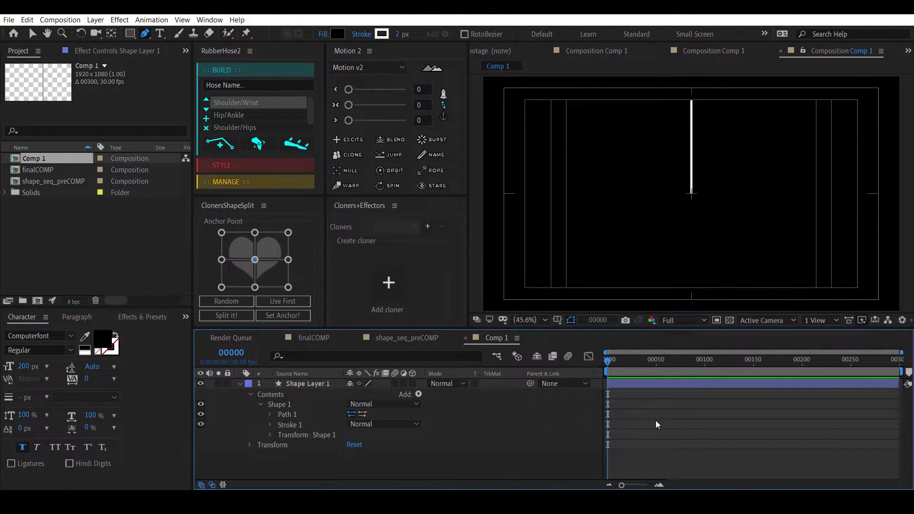
Preview Shape Layer 1 on its own in shape_seq_preCOMP
left_click(381, 337)
scroll(698, 419, "down", 3)
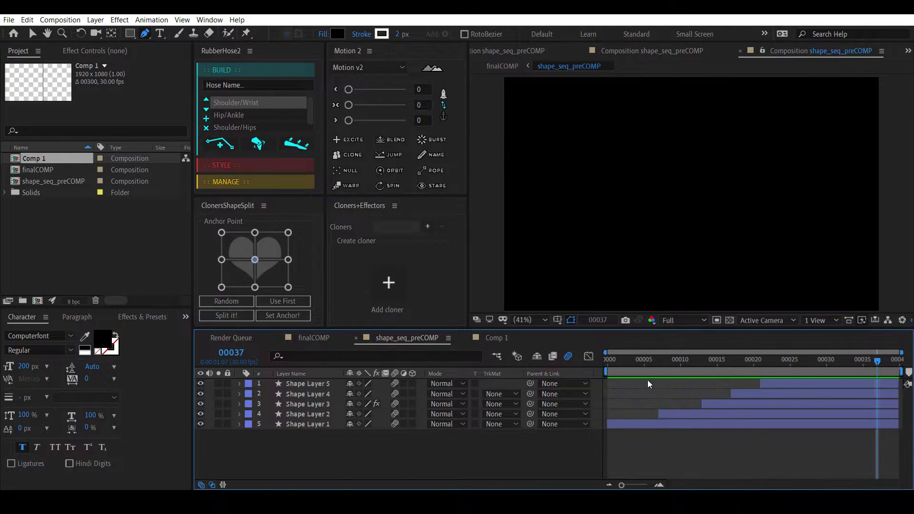
key("space")
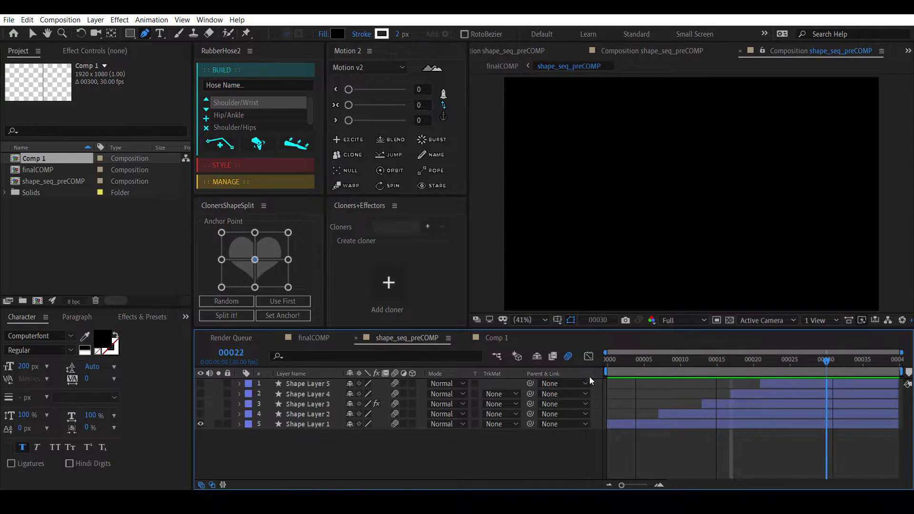
Add Trim Paths to the line's shape group in Comp 1 and expand its properties
left_click(495, 338)
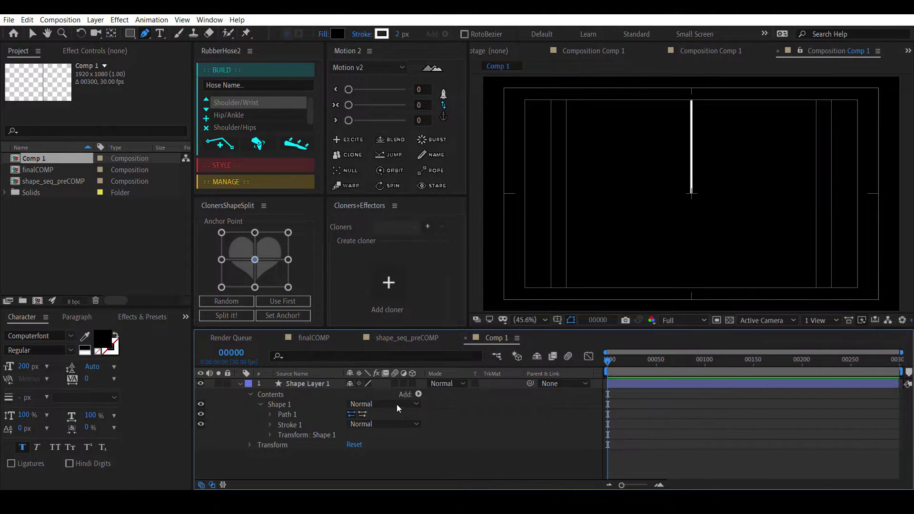
left_click(418, 394)
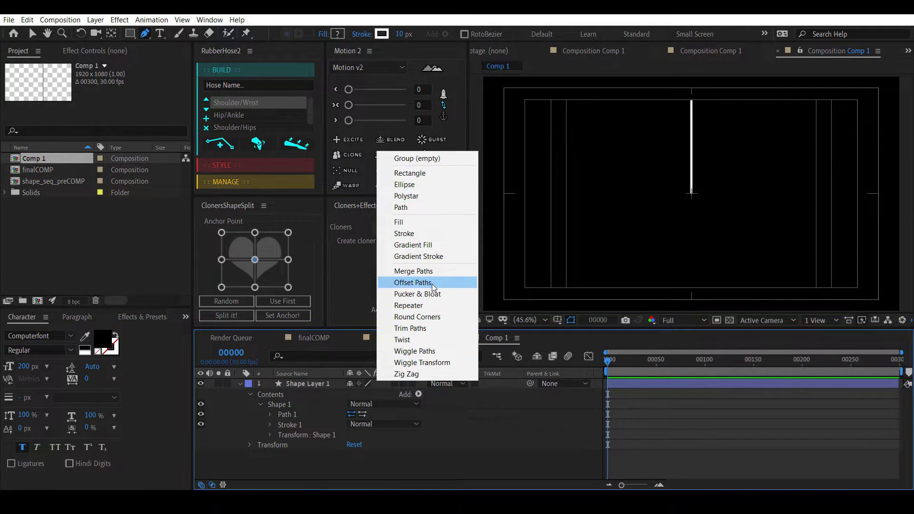
left_click(410, 328)
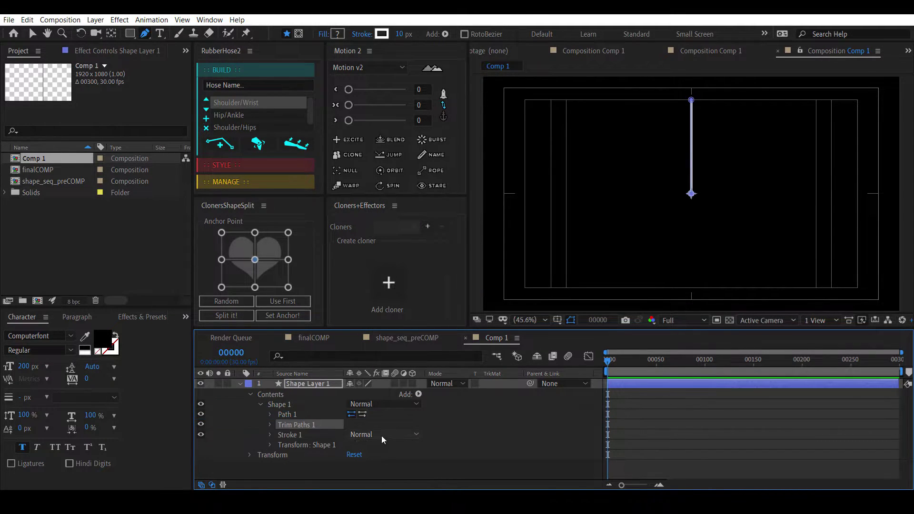
scroll(410, 430, "down", 2)
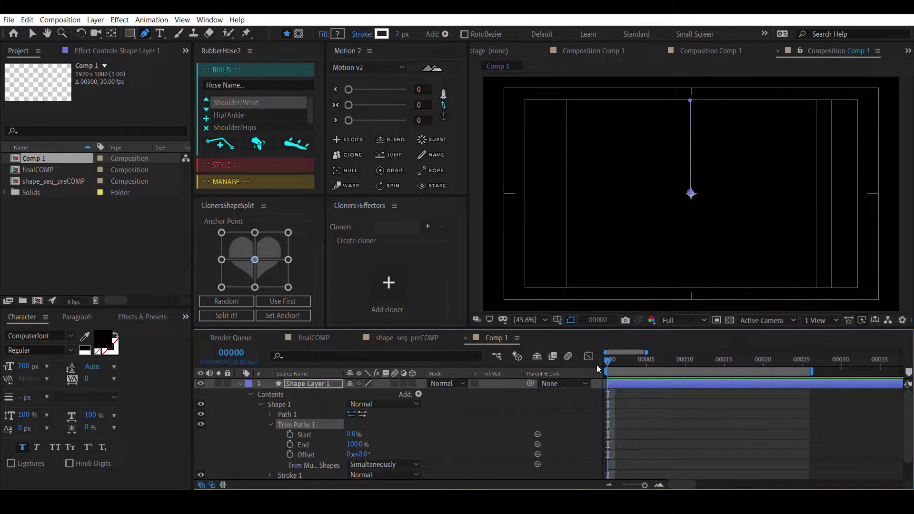
Keyframe the Trim Paths Start and End at frame 2, with End set to 0%
key("Page_Down")
key("Page_Down")
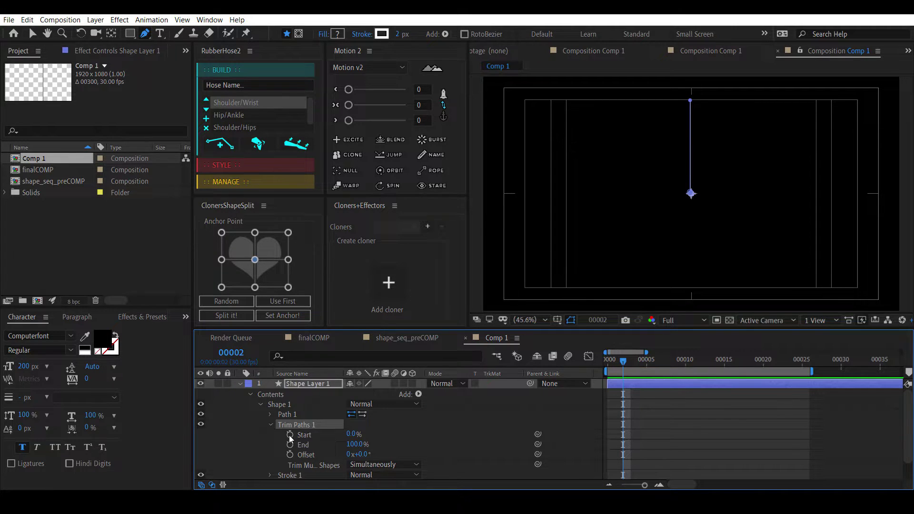
left_click(290, 435)
left_click(289, 444)
left_click_drag(357, 444, 272, 450)
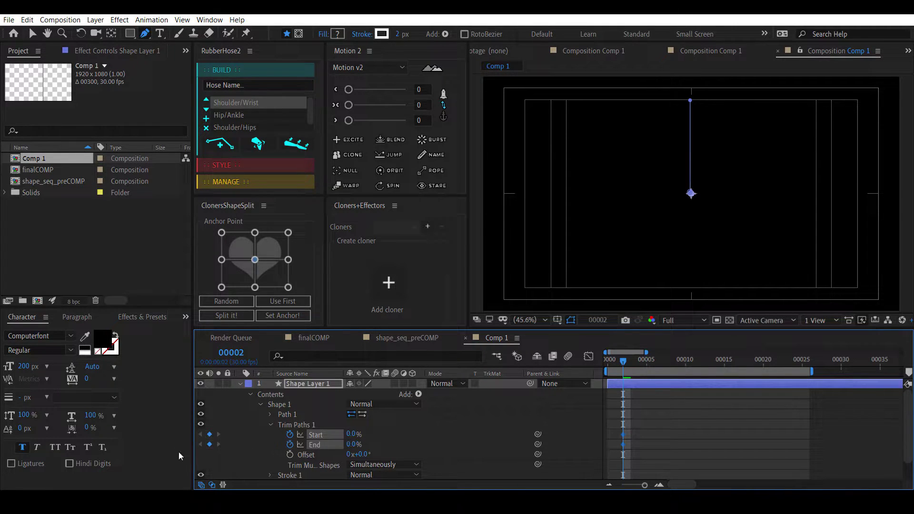
Move the Start keyframe of Trim Paths to frame 5
key("Page_Down")
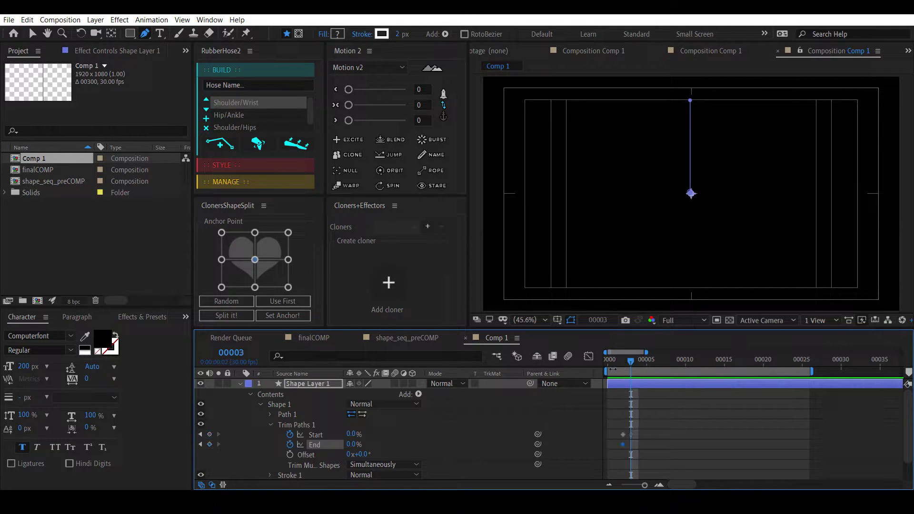
key("Page_Down")
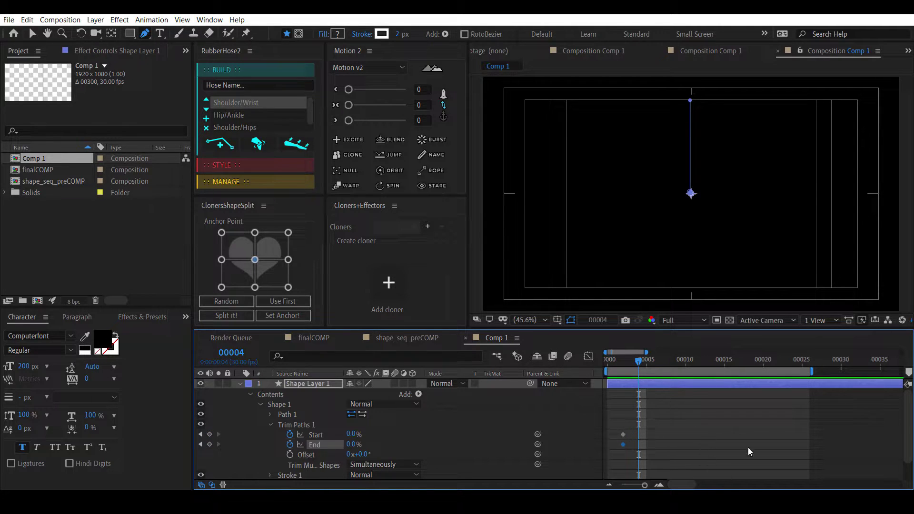
key("Page_Down")
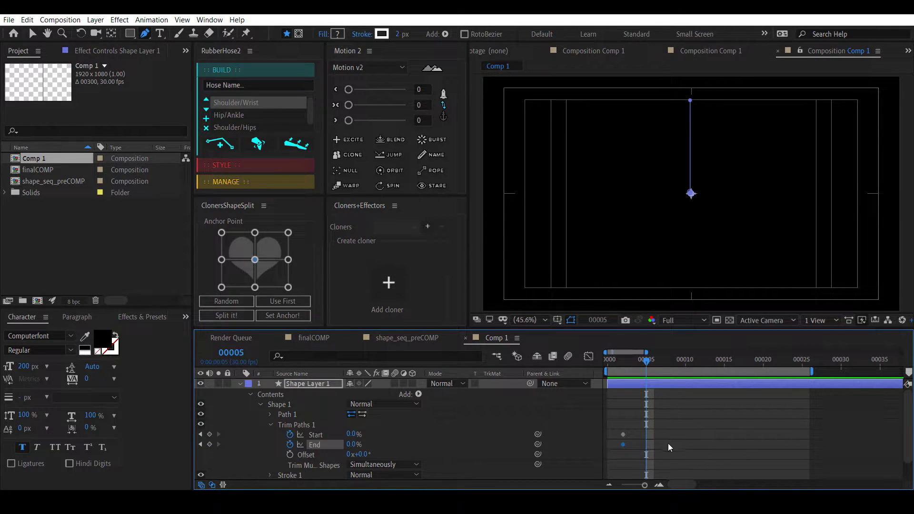
left_click(623, 435)
left_click_drag(623, 435, 646, 436)
Set the Trim Paths End to 100% at frame 15
left_click(701, 363)
left_click_drag(717, 369, 724, 368)
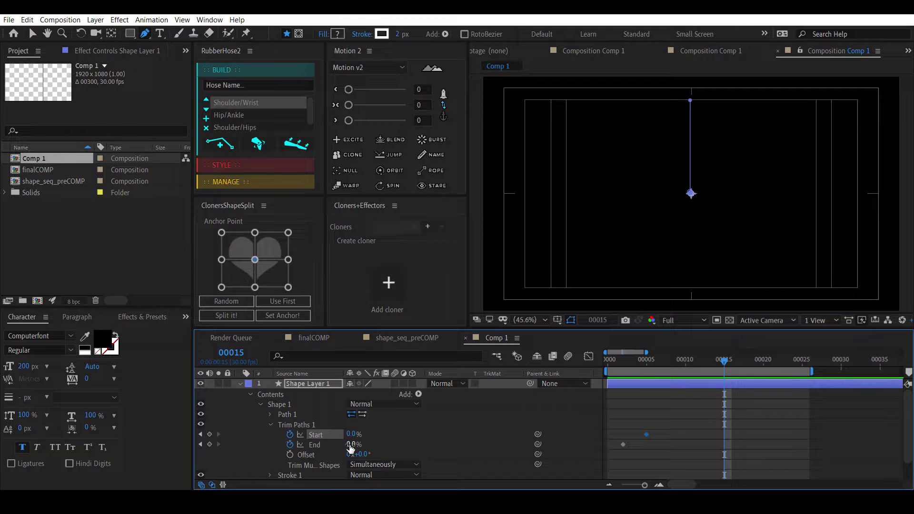
left_click_drag(350, 448, 478, 450)
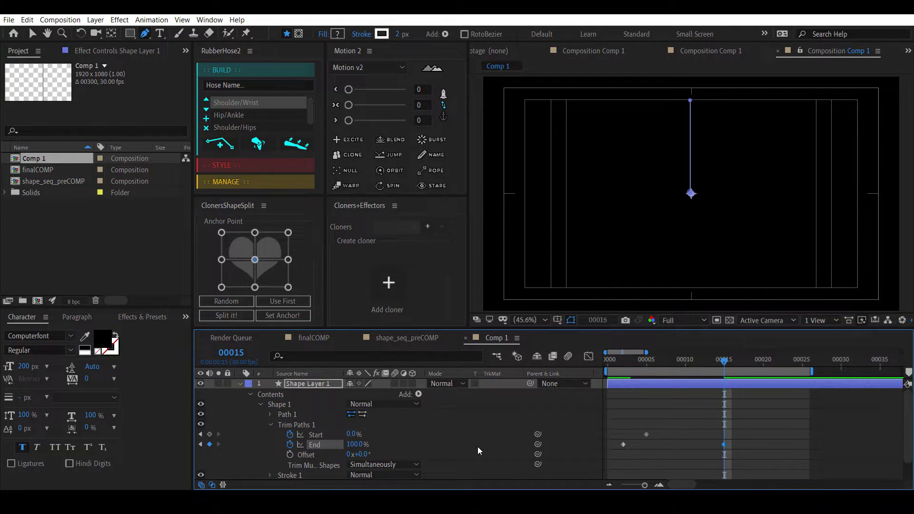
Add the closing Trim Paths Start keyframe at frame 18 and preview the line animation
key("Page_Down")
key("Page_Down")
key("Page_Down")
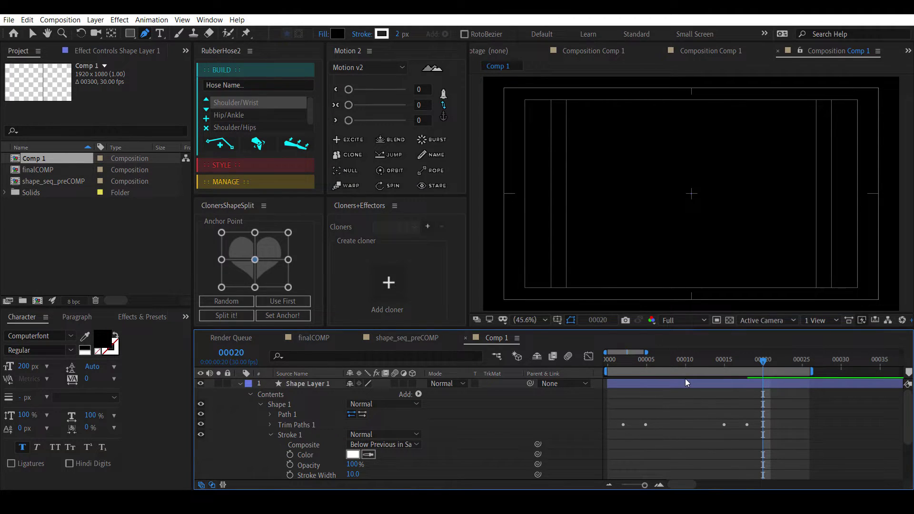
key("space")
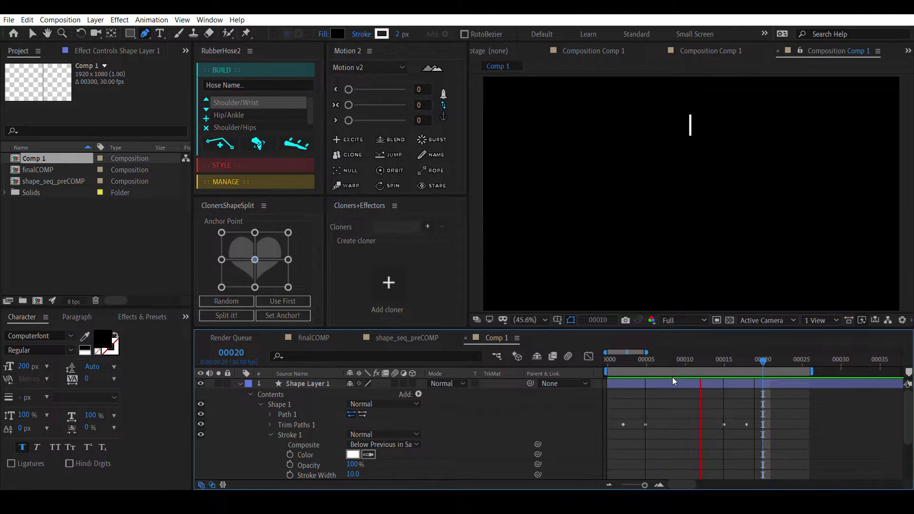
Apply Easy Ease to all the Trim Paths Start and End keyframes, preview the line animation and save the project
left_click(672, 381)
key("u")
left_click_drag(810, 445, 602, 393)
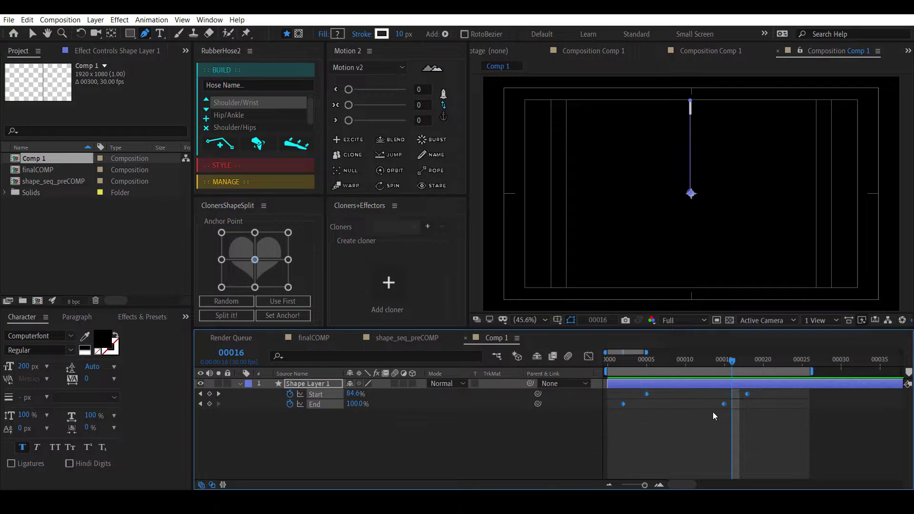
right_click(724, 405)
mouse_move(749, 399)
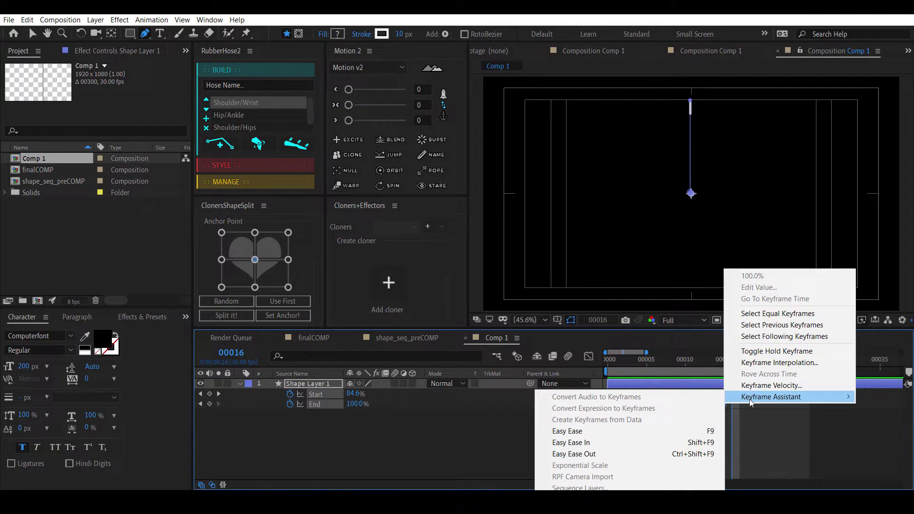
left_click(656, 428)
key("space")
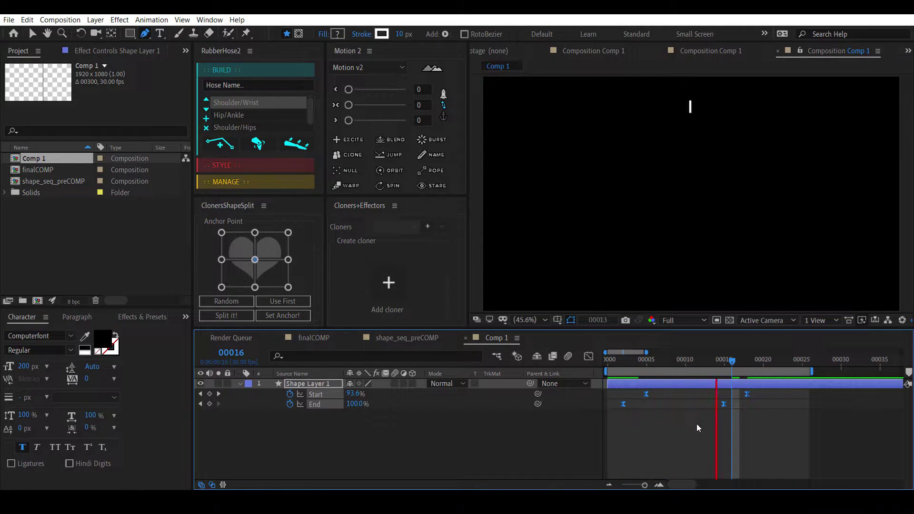
key("space")
left_click(668, 439)
key("ctrl+s")
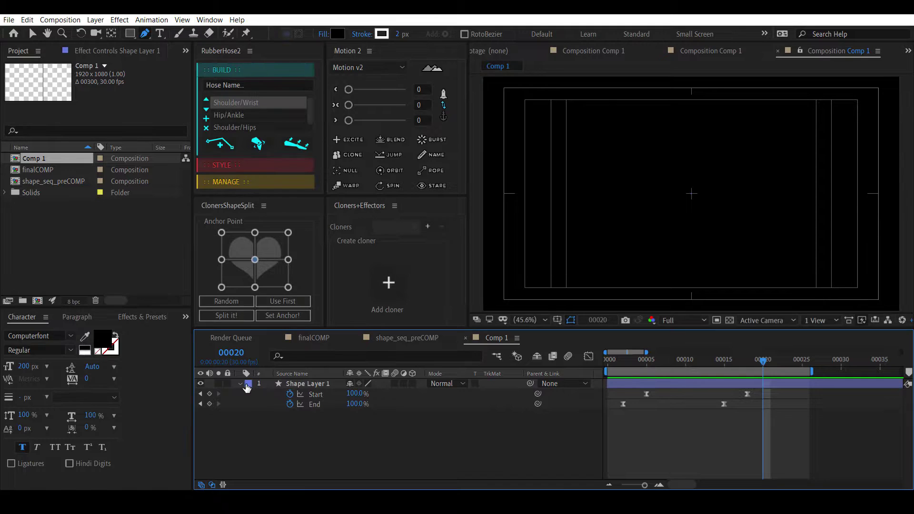
left_click(240, 384)
left_click(310, 385)
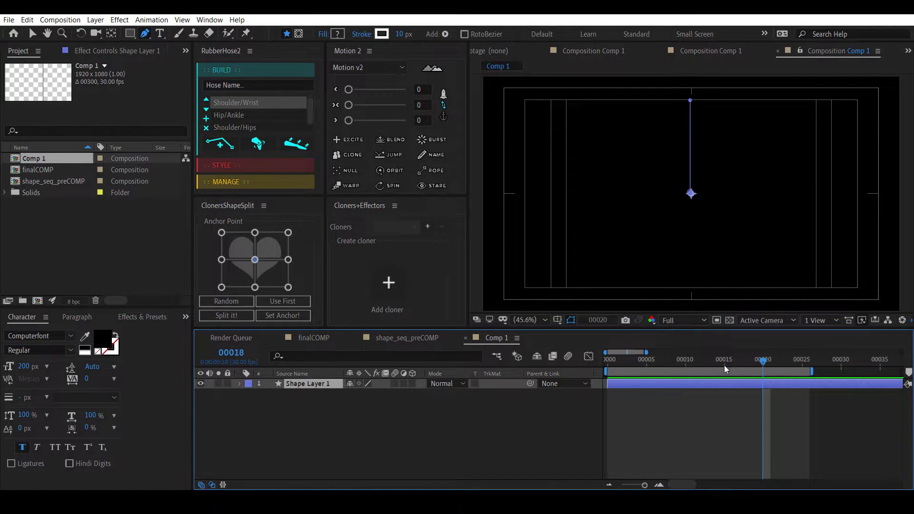
left_click_drag(725, 369, 685, 376)
key("ctrl+d")
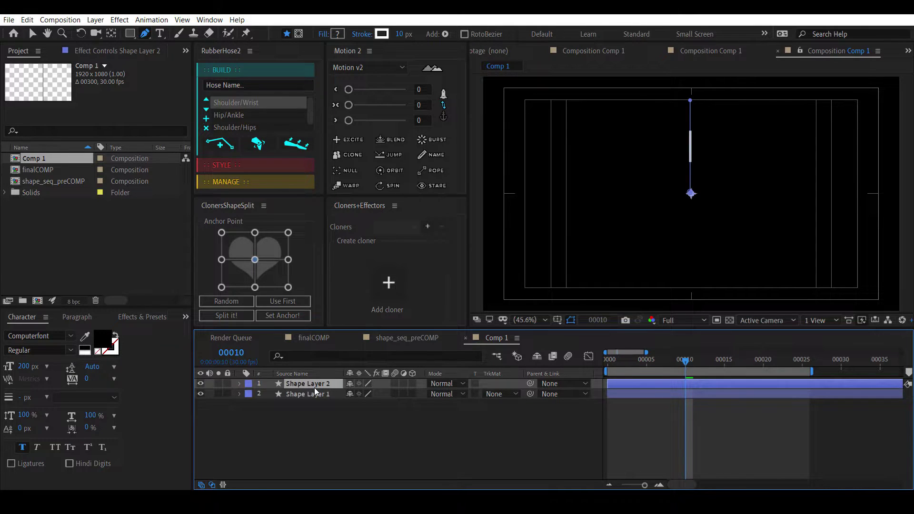
key("r")
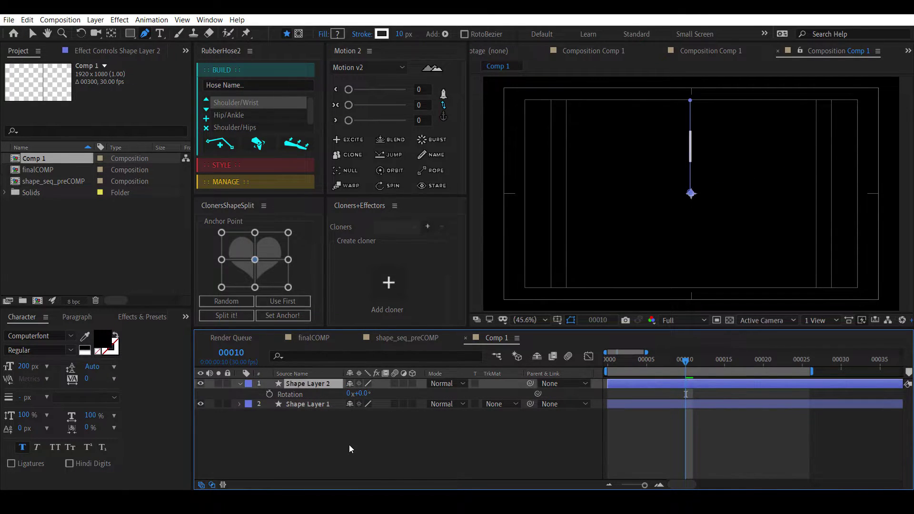
key("ctrl+z")
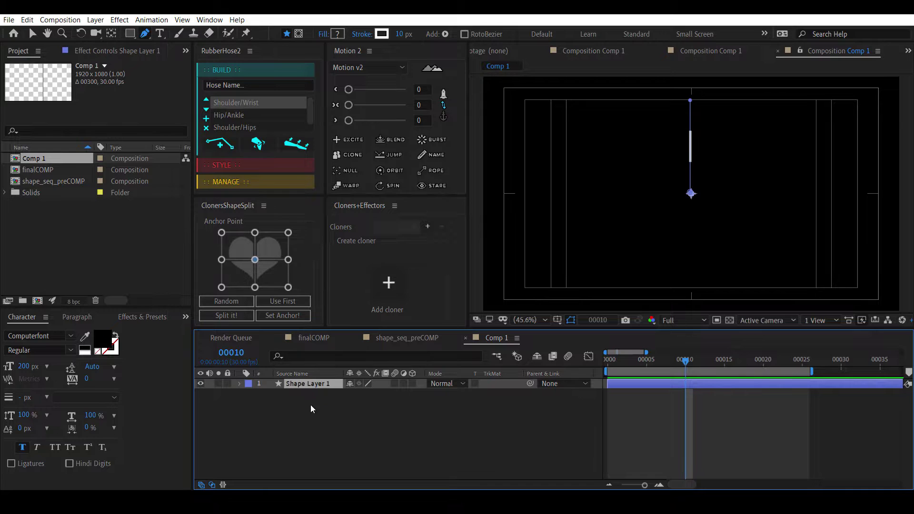
Add a Repeater to the contents of Shape Layer 1
left_click(310, 405)
left_click(293, 383)
left_click(239, 384)
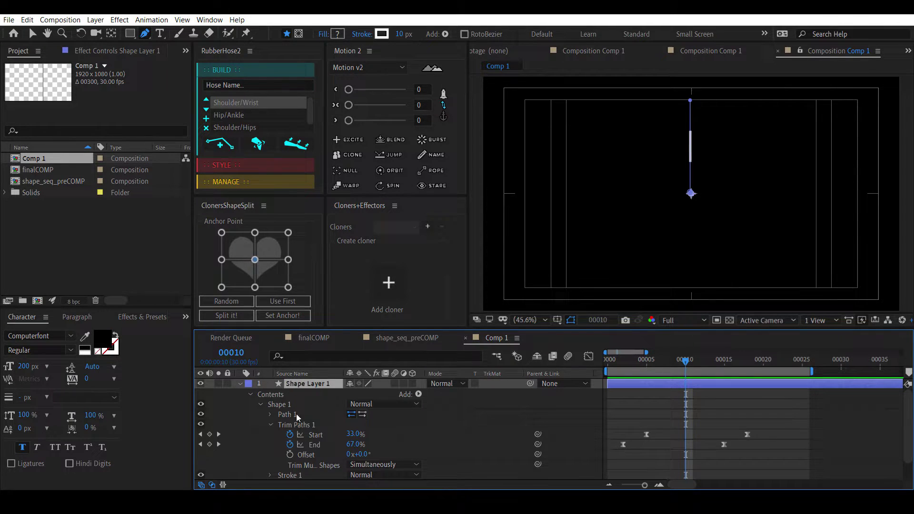
left_click(271, 424)
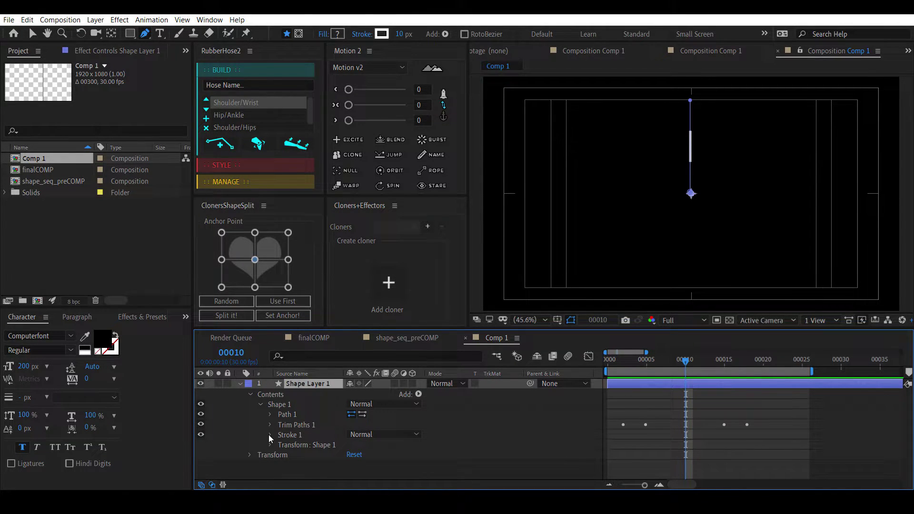
left_click_drag(686, 362, 624, 364)
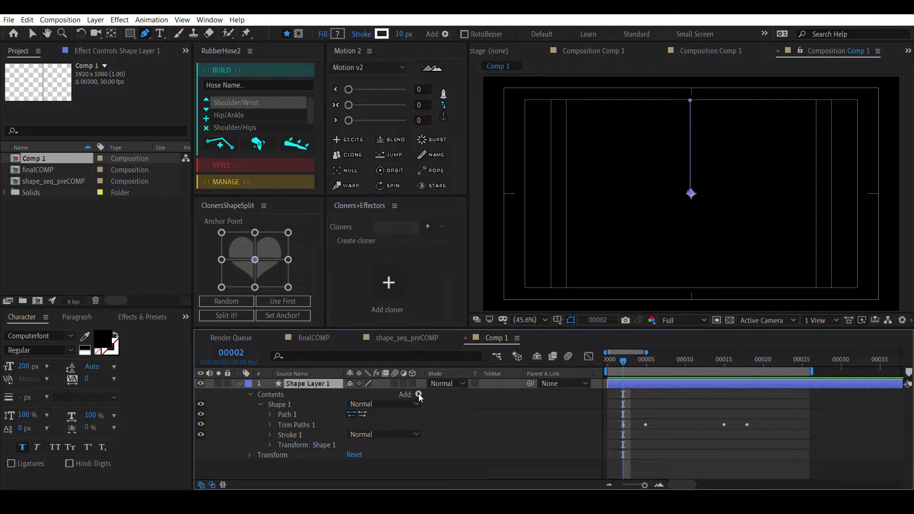
left_click(418, 394)
key("Escape")
left_click(418, 394)
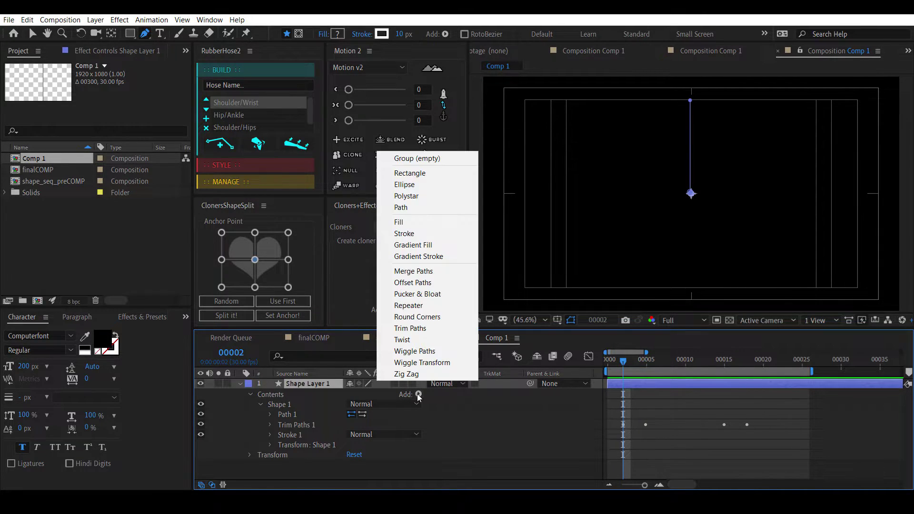
left_click(439, 307)
Check the reference burst in shape_seq_preCOMP, and set the Repeater's copies in Comp 1 to 4
left_click(401, 338)
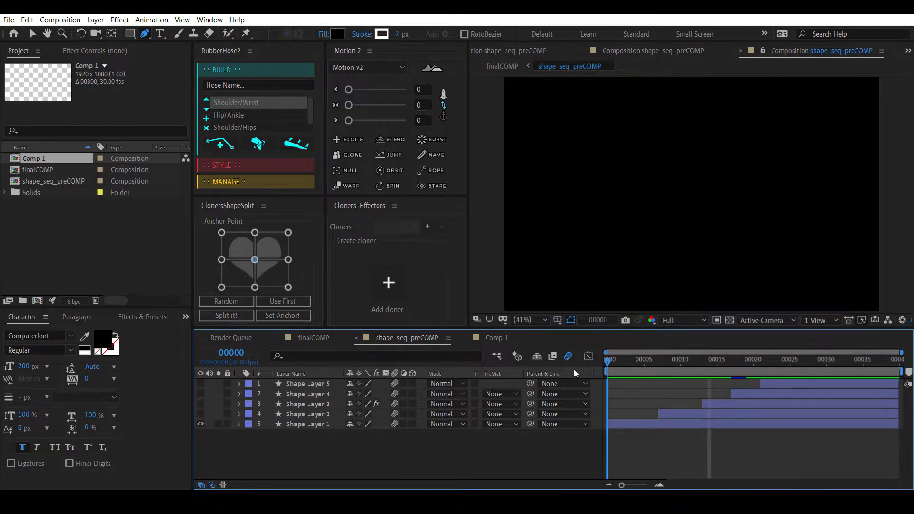
left_click_drag(620, 370, 664, 370)
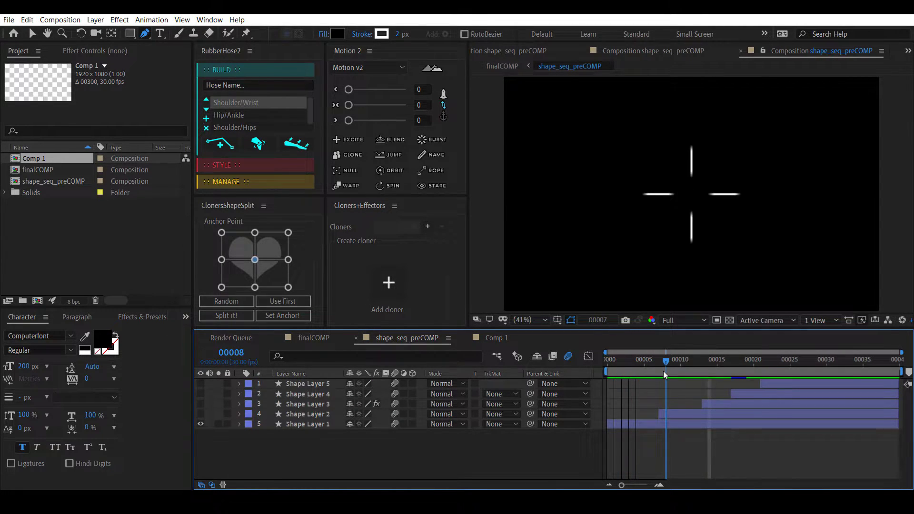
left_click(495, 337)
scroll(651, 419, "down", 1)
left_click(353, 433)
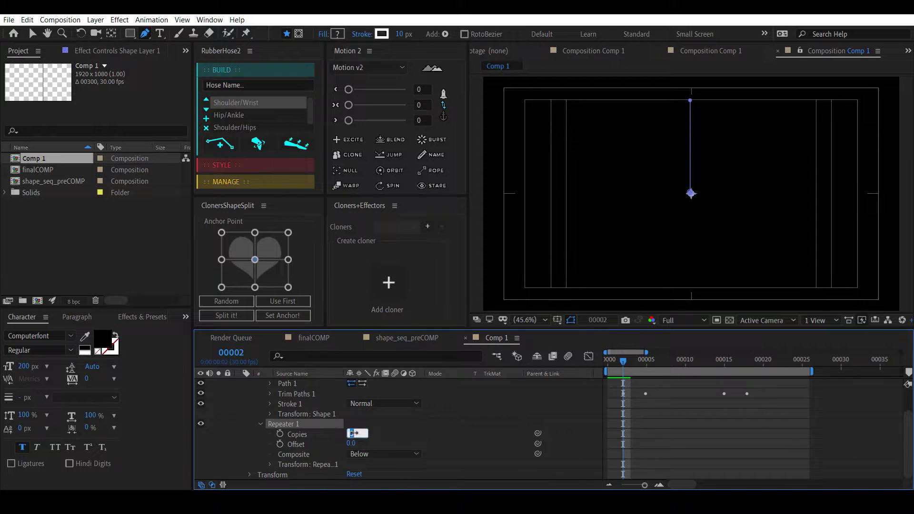
type("4")
key("Return")
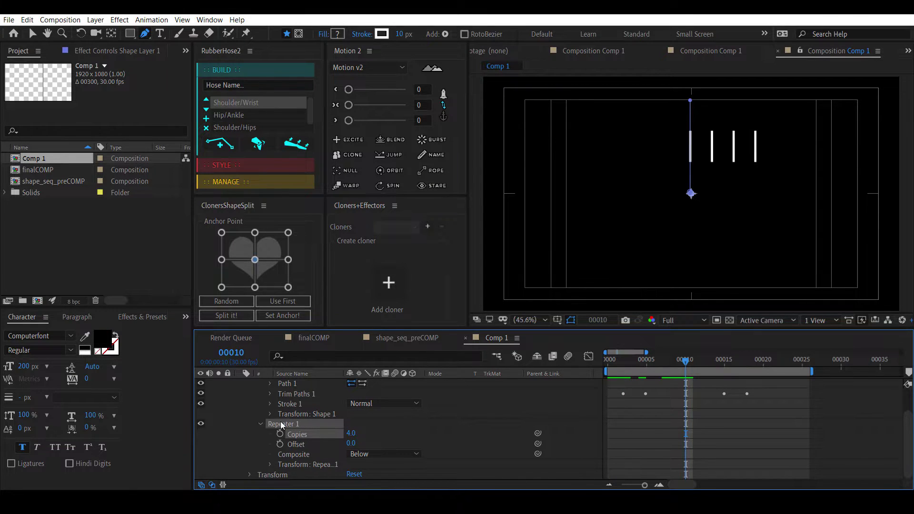
Set the Repeater transform's horizontal position to 0 and its rotation to 90°, and preview the four-line burst
left_click(272, 465)
left_click(355, 423)
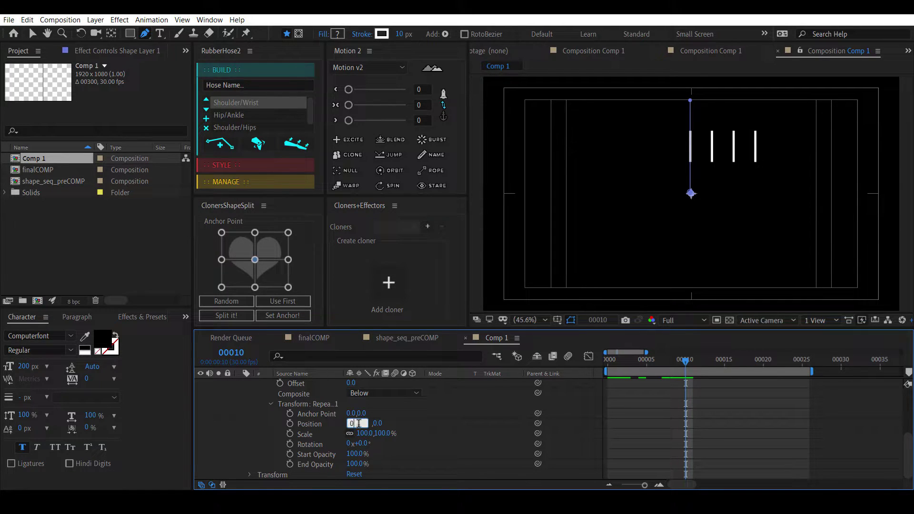
type("0")
key("Return")
left_click_drag(362, 443, 406, 443)
left_click(370, 443)
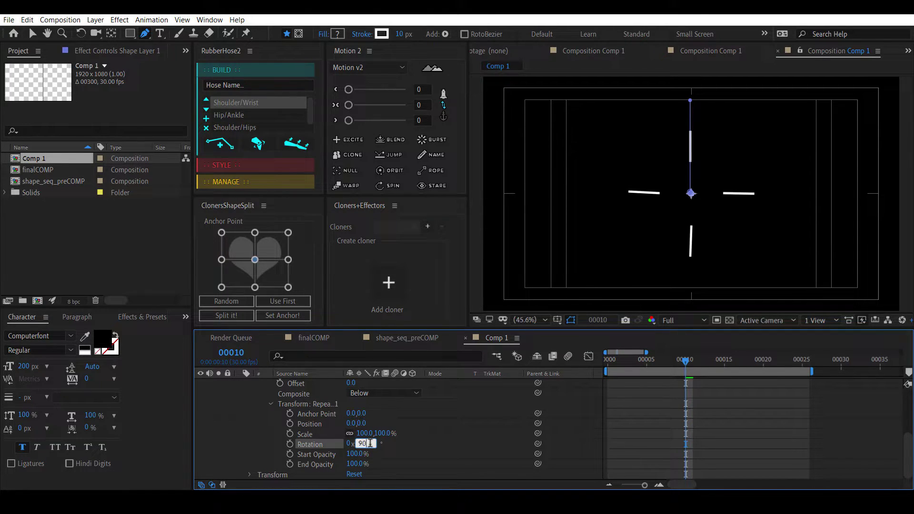
type("90")
key("Return")
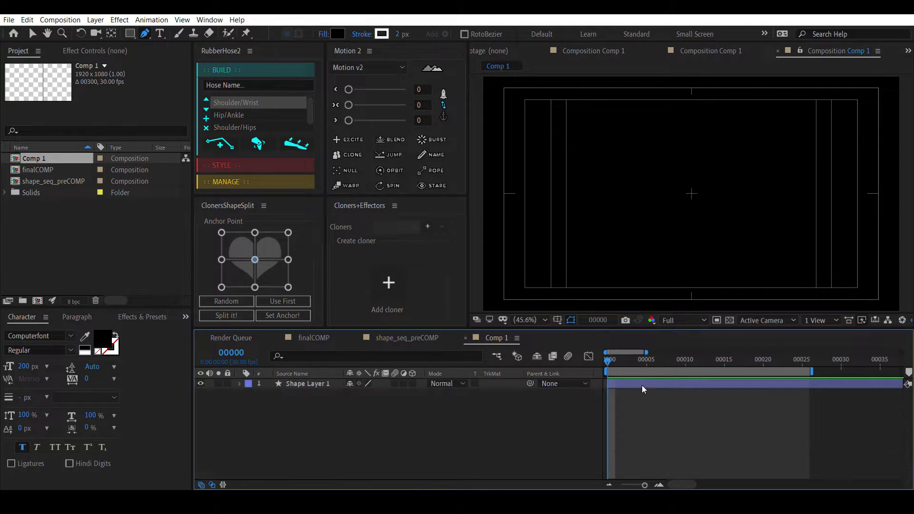
key("space")
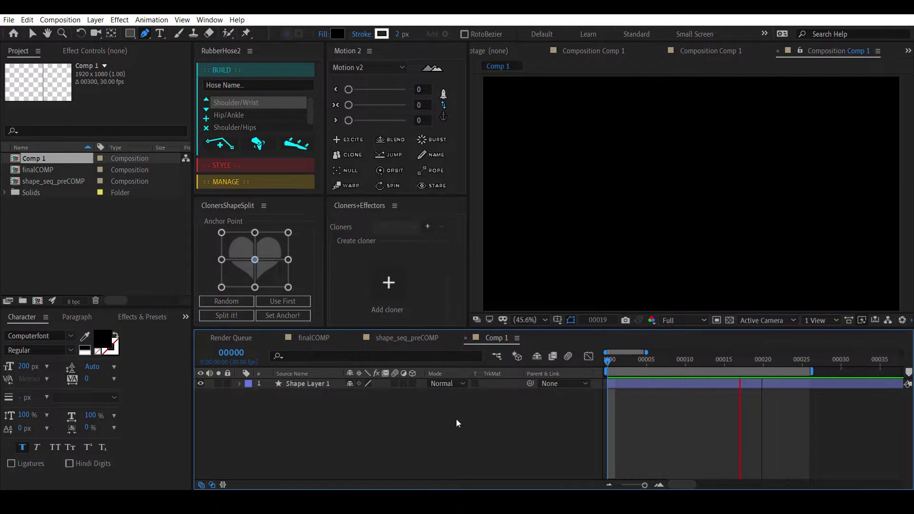
key("space")
Duplicate Shape Layer 1 and expand the duplicate's Repeater settings
left_click(313, 383)
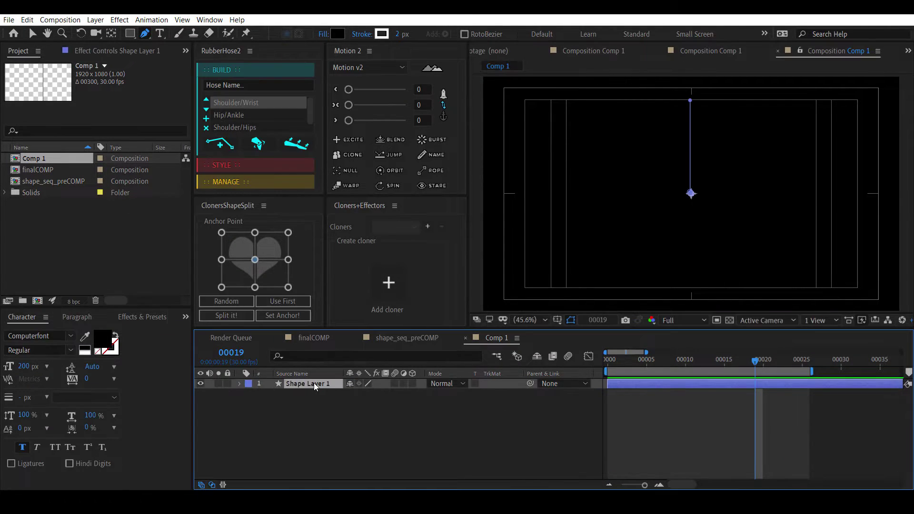
key("ctrl+d")
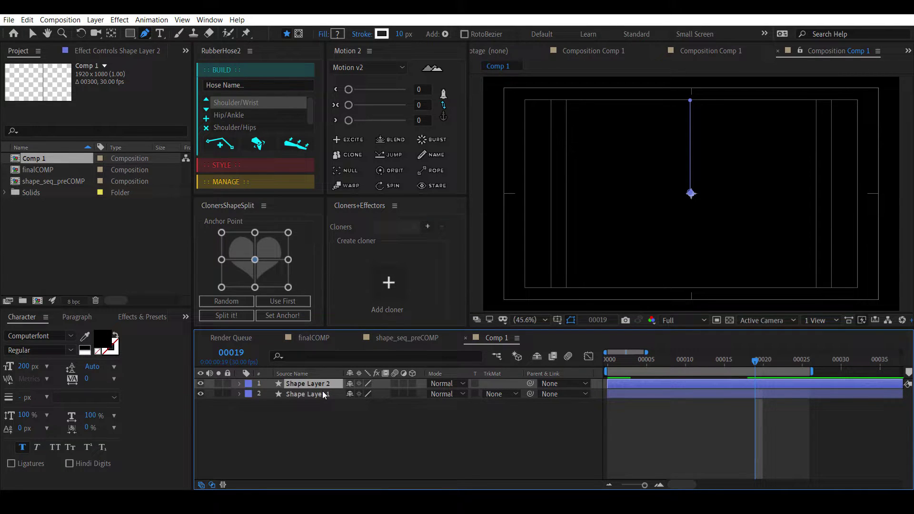
left_click(242, 384)
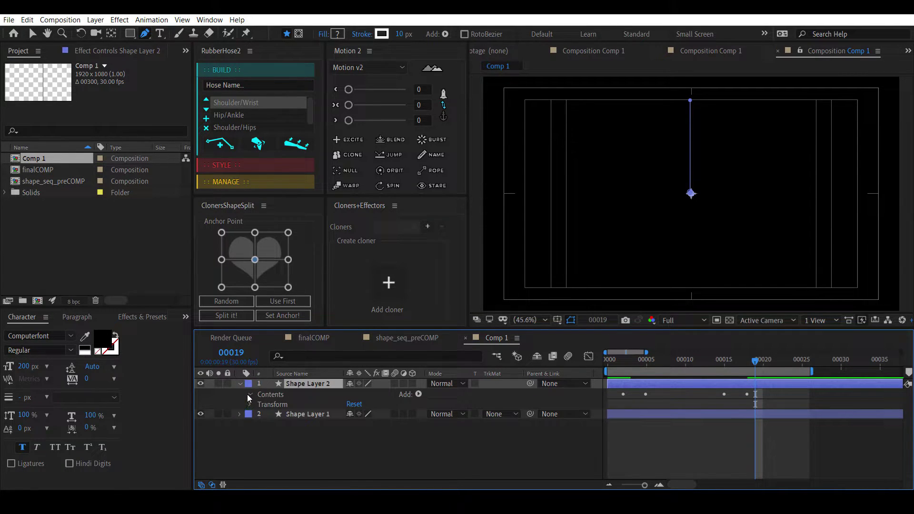
left_click(250, 395)
left_click(260, 415)
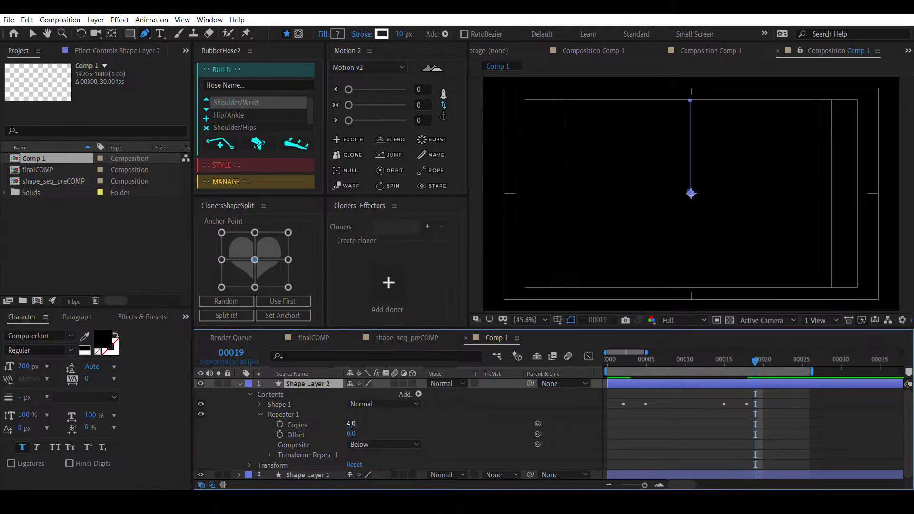
Set the duplicate layer's Repeater to 8 copies with a rotation of 45°, and scrub through the burst
left_click(350, 424)
type("8")
key("Return")
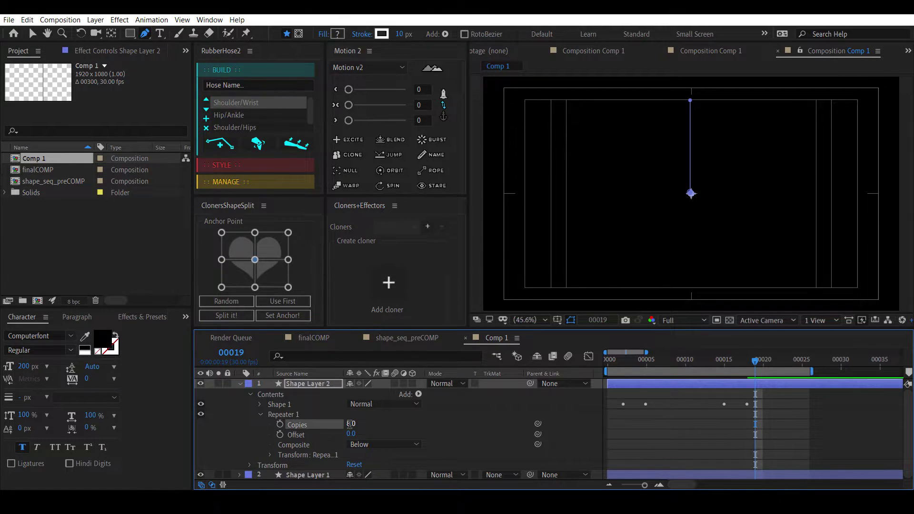
left_click(271, 456)
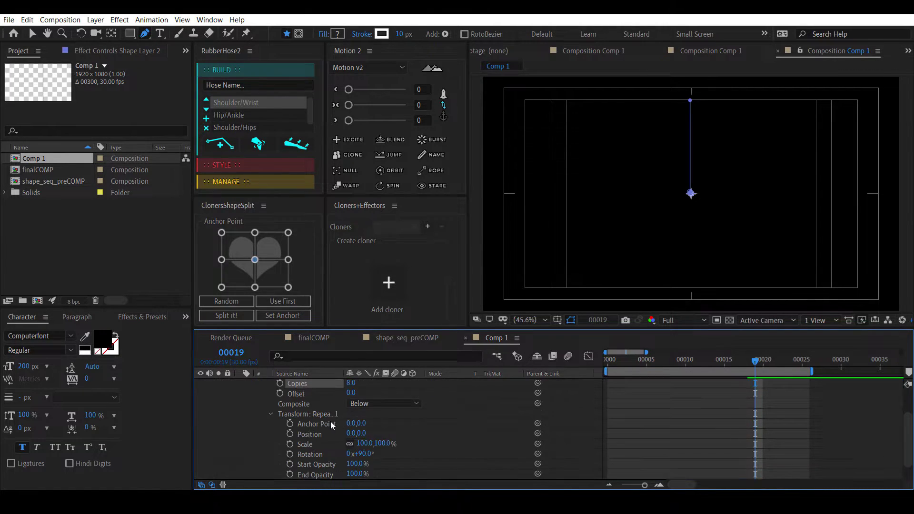
left_click_drag(634, 366, 700, 365)
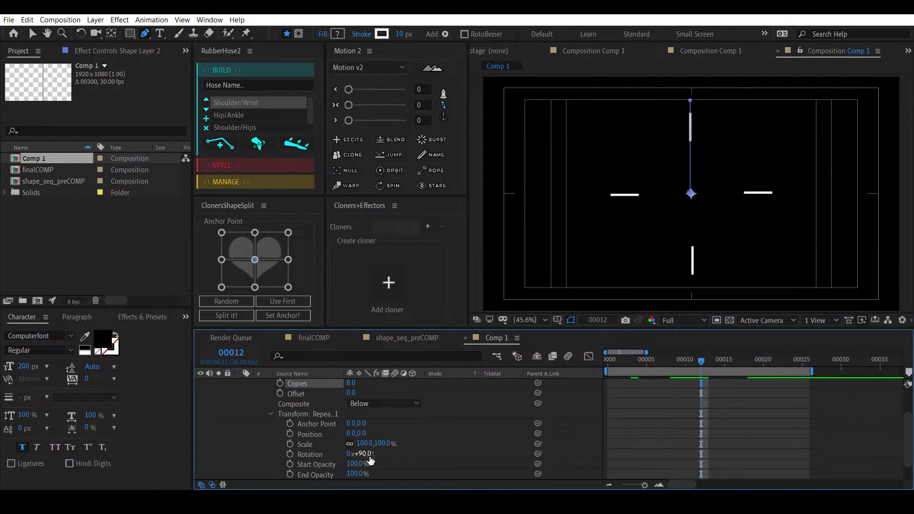
scroll(332, 413, "up", 2)
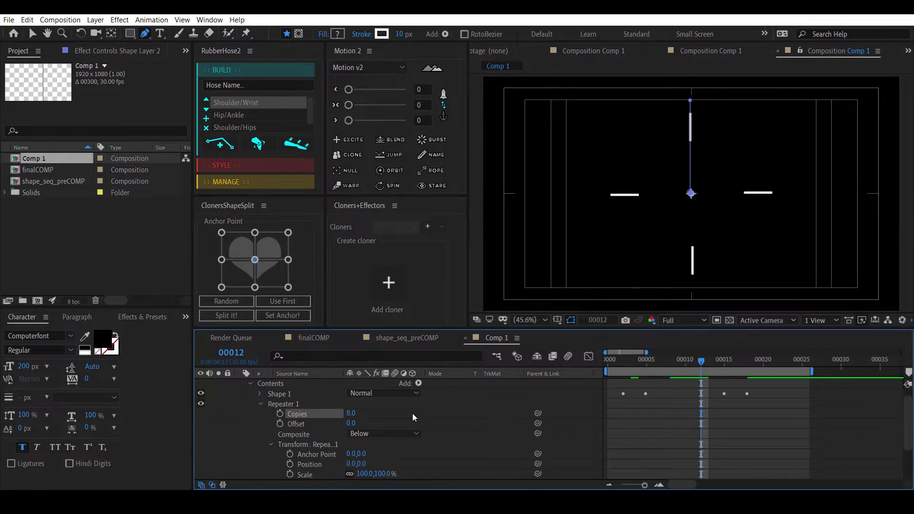
scroll(412, 413, "down", 2)
left_click(364, 454)
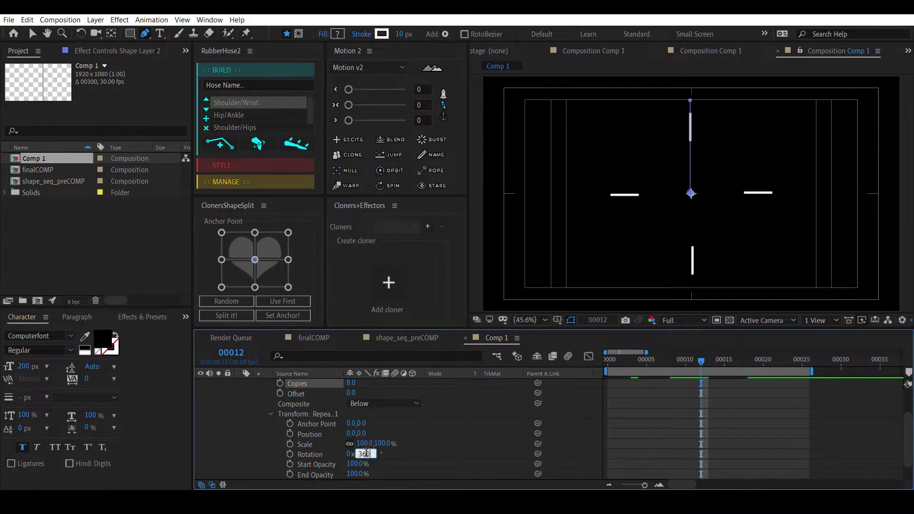
key("Return")
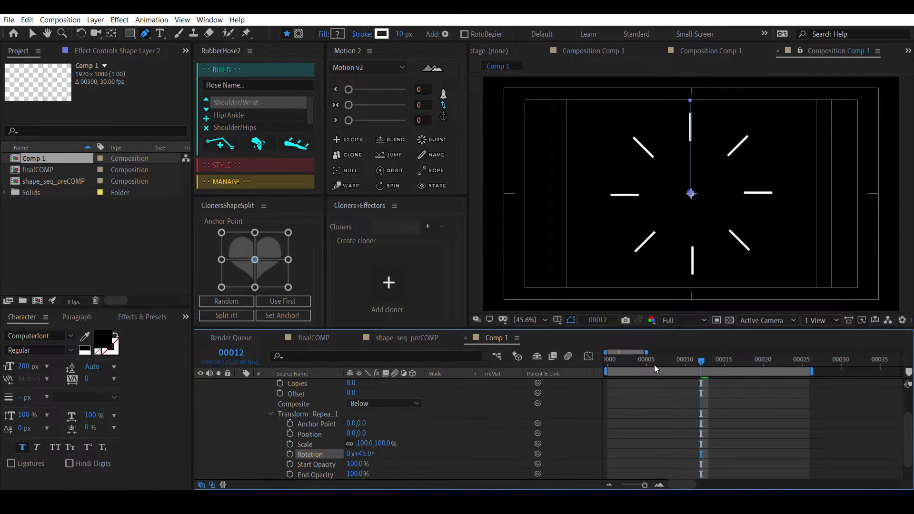
left_click_drag(655, 368, 723, 372)
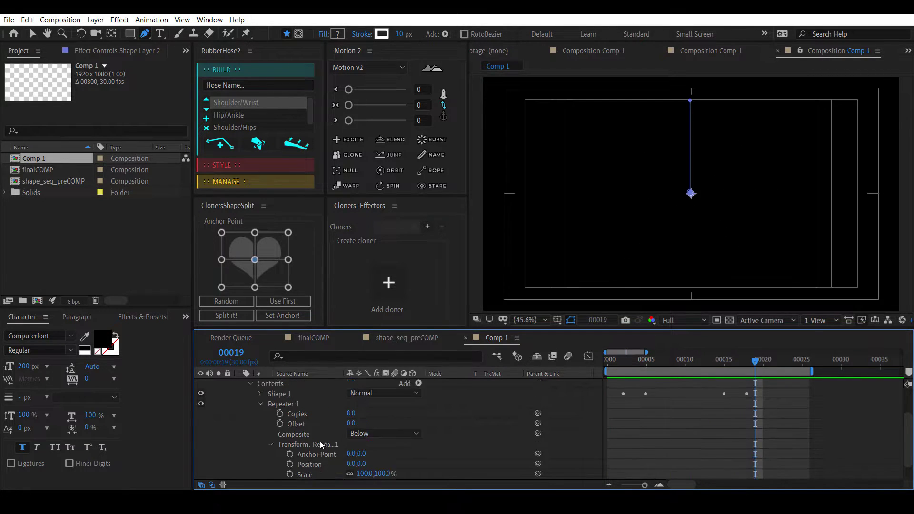
Set the duplicate layer's Repeater to 12 copies with a rotation of 360/12 (30°), and scrub through the burst
scroll(319, 440, "up", 1)
left_click(352, 424)
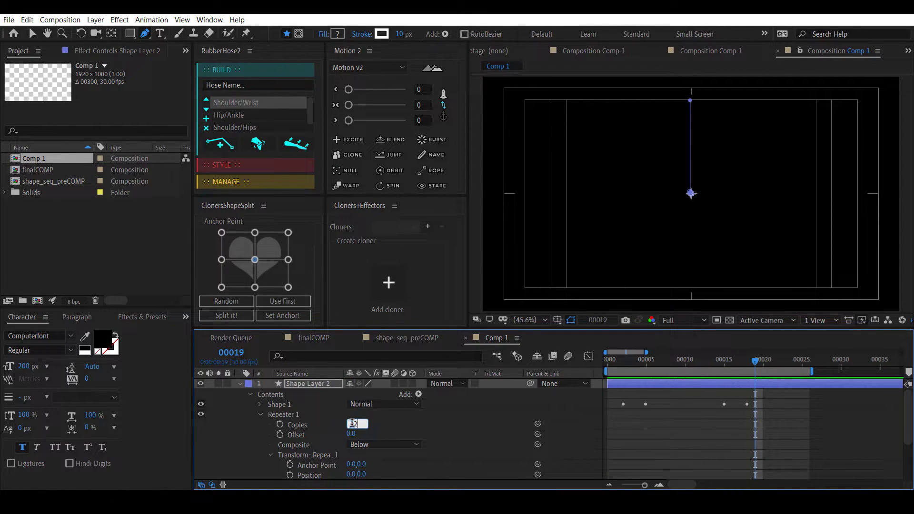
scroll(382, 435, "down", 5)
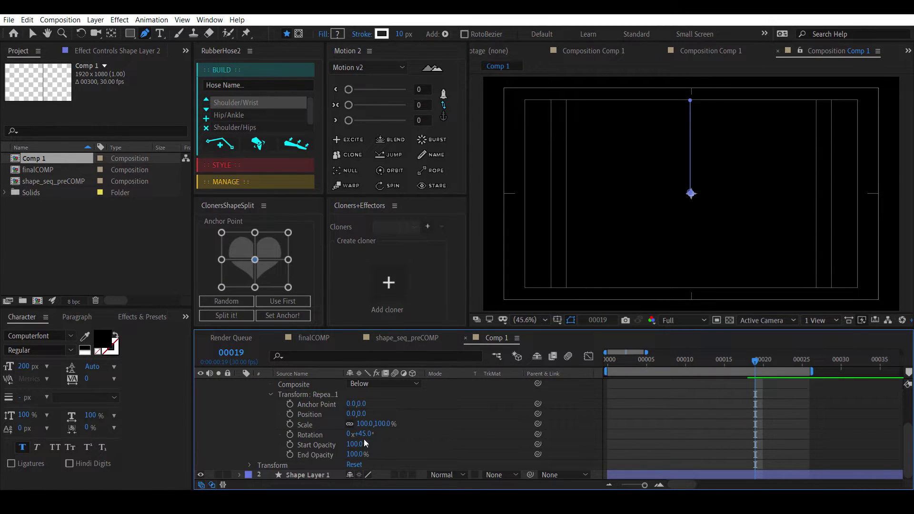
left_click(362, 433)
type("360/12")
key("Return")
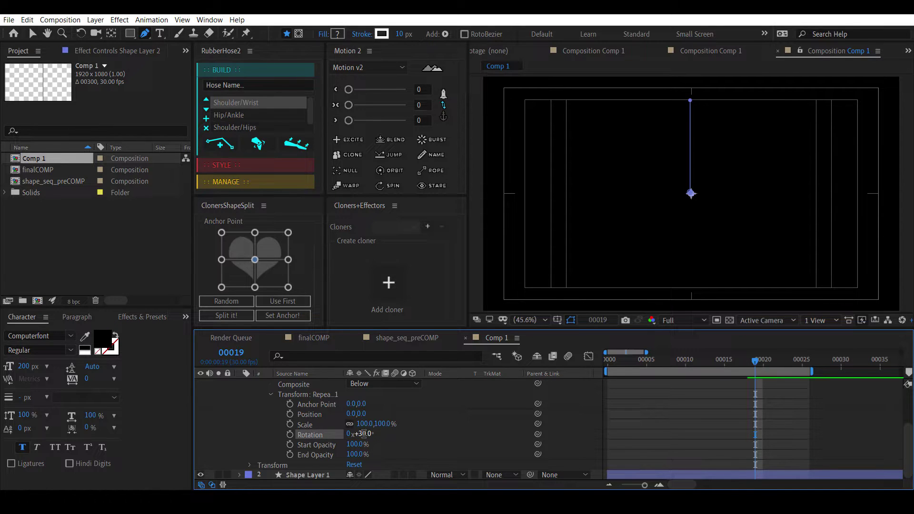
left_click_drag(623, 361, 717, 361)
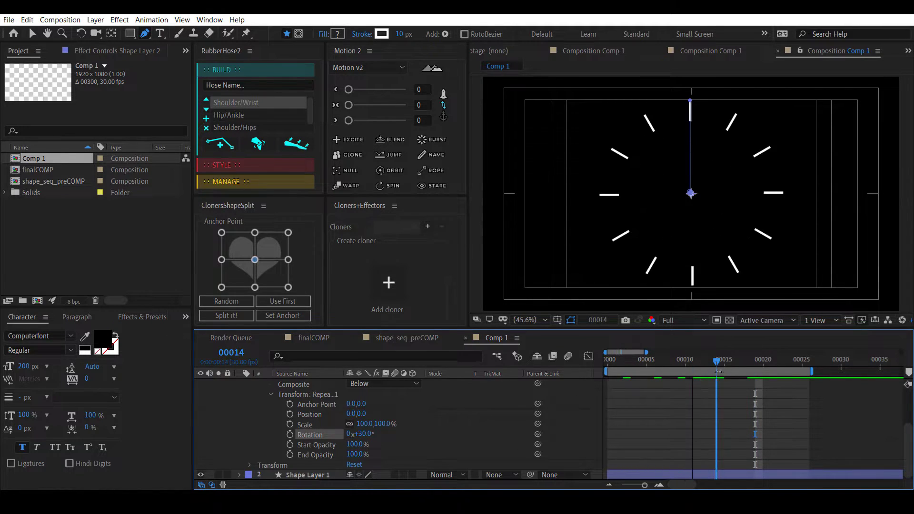
Set Shape Layer 2's Repeater to 8 copies with a rotation of 45°, and preview the burst
scroll(350, 439, "up", 3)
left_click(352, 423)
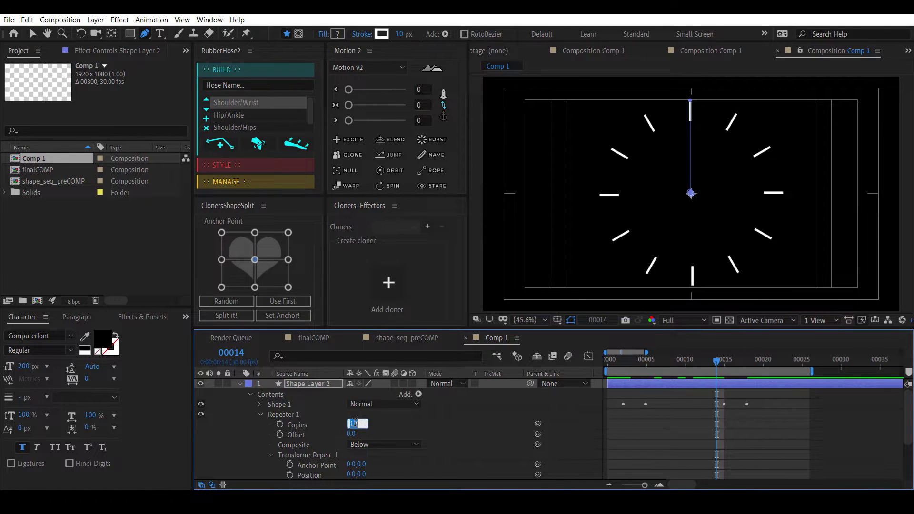
type("8")
key("Return")
scroll(377, 434, "down", 3)
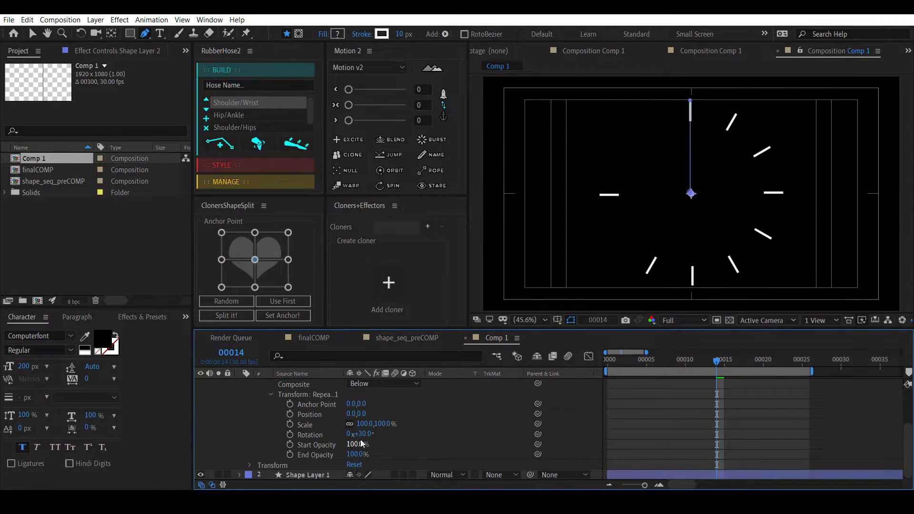
left_click(363, 435)
type("45")
key("Return")
key("space")
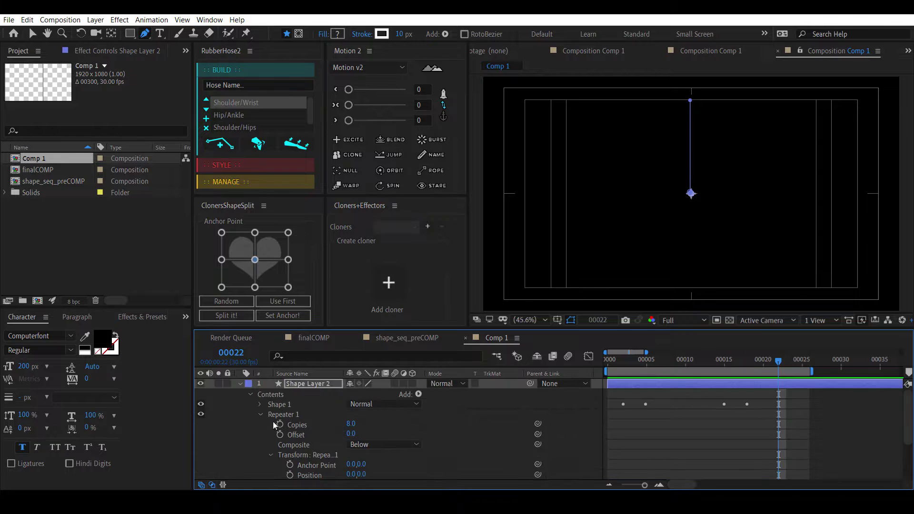
Duplicate Shape Layer 2 and set the duplicate's Repeater to 16 copies
key("u")
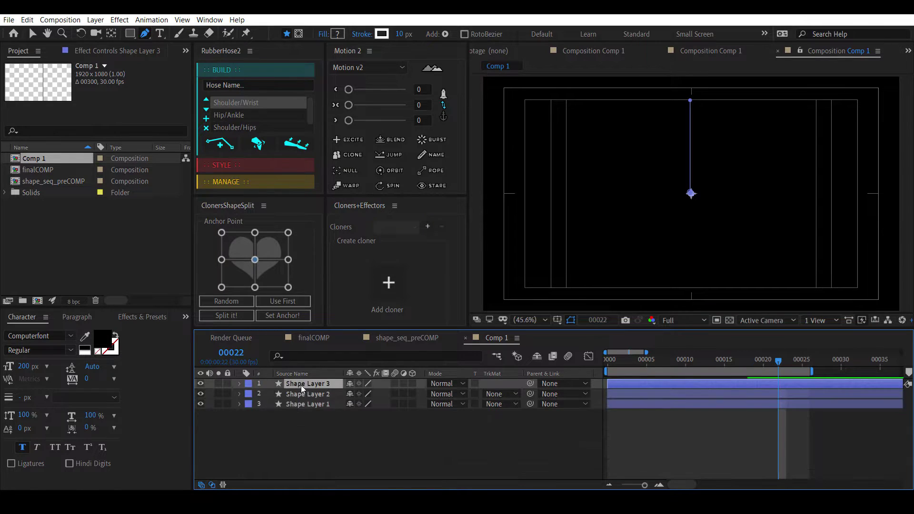
left_click(240, 383)
left_click(251, 394)
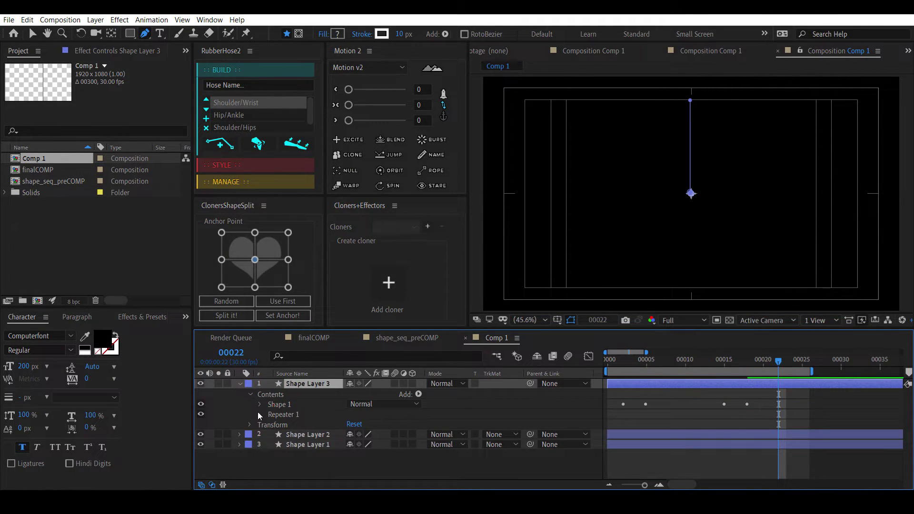
left_click(259, 414)
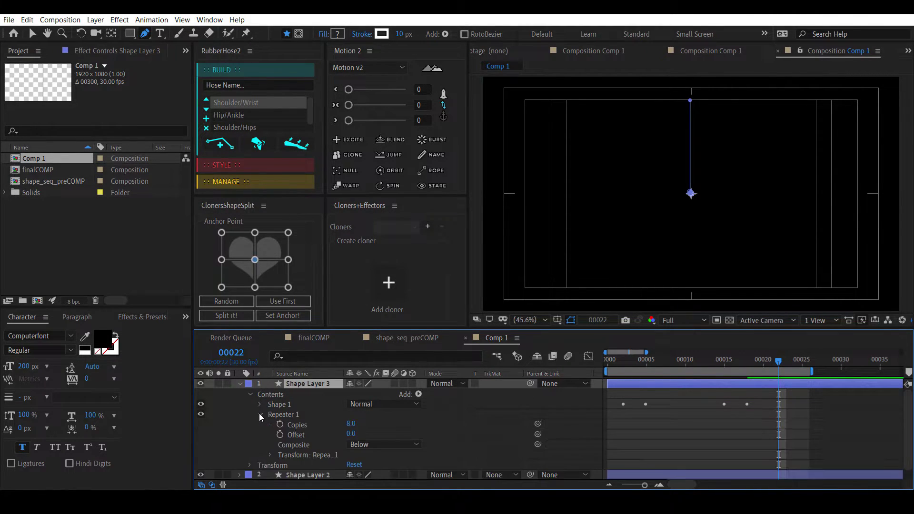
left_click(351, 425)
key("Return")
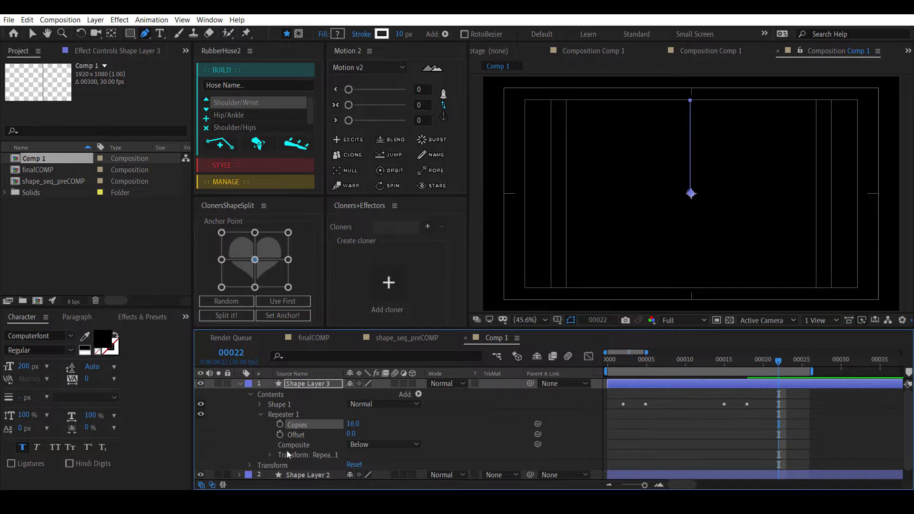
Set the rotation of Shape Layer 3's Repeater to 360/16 (22.5°), and scrub through the burst
left_click(270, 455)
scroll(404, 423, "down", 3)
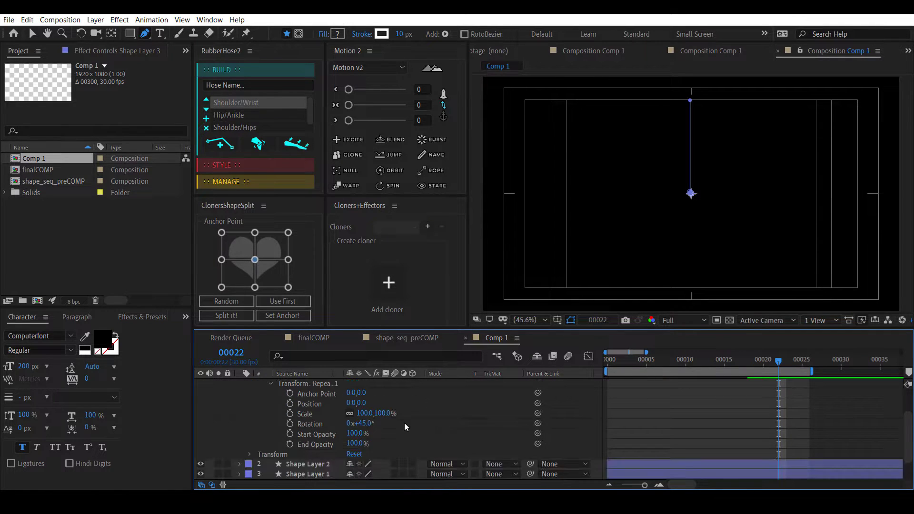
scroll(396, 431, "up", 3)
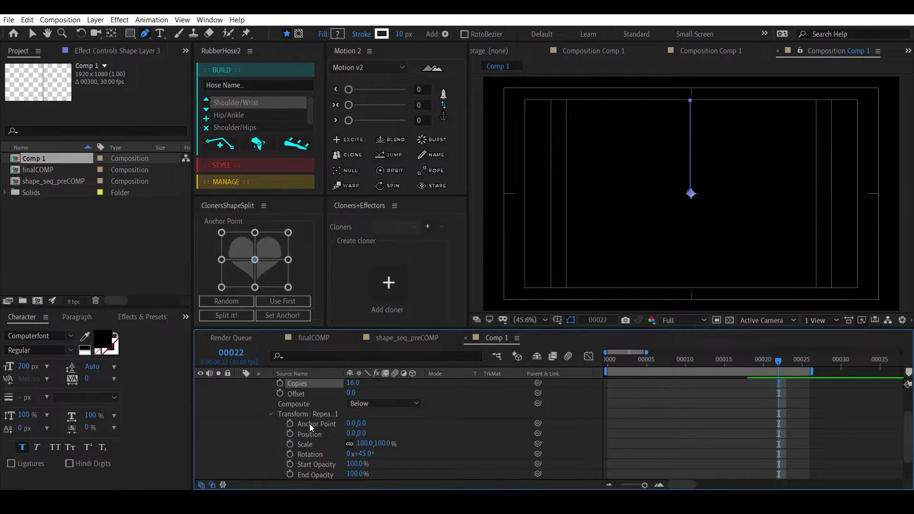
scroll(422, 431, "down", 3)
left_click(364, 423)
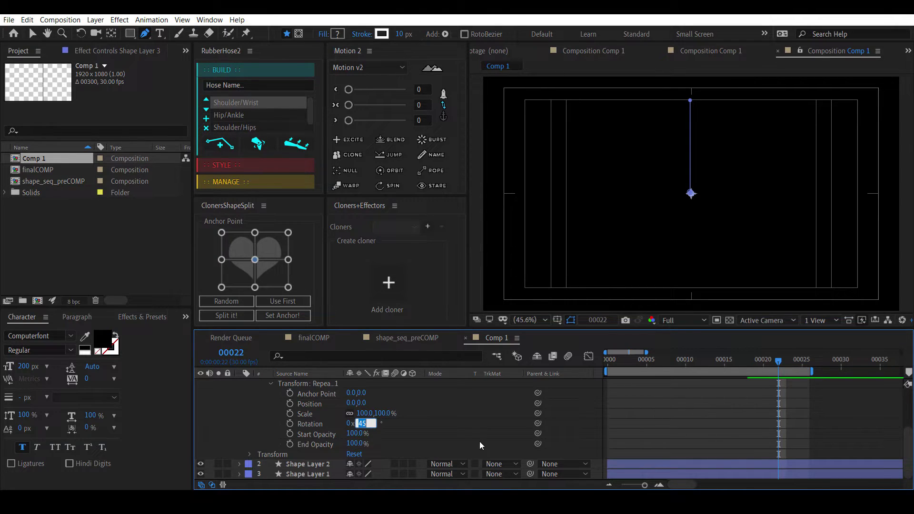
type("360")
type("/")
type("16")
key("Return")
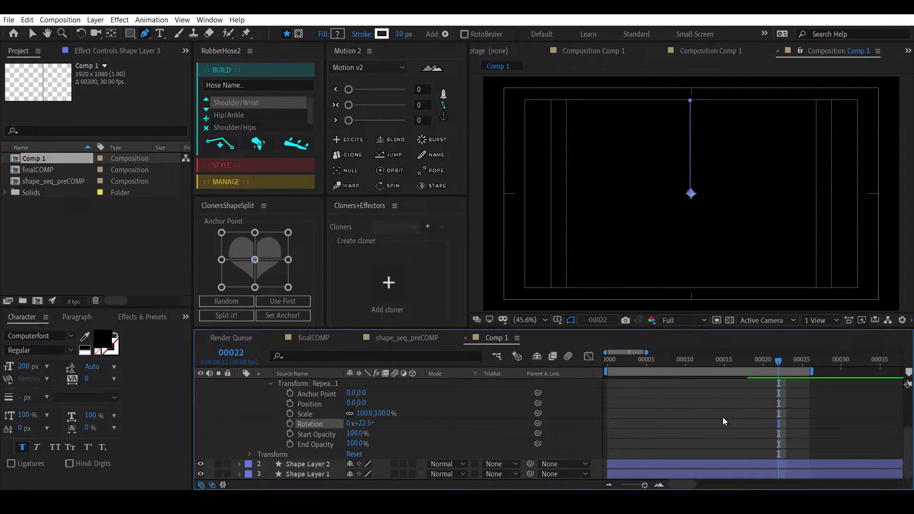
left_click_drag(608, 361, 724, 367)
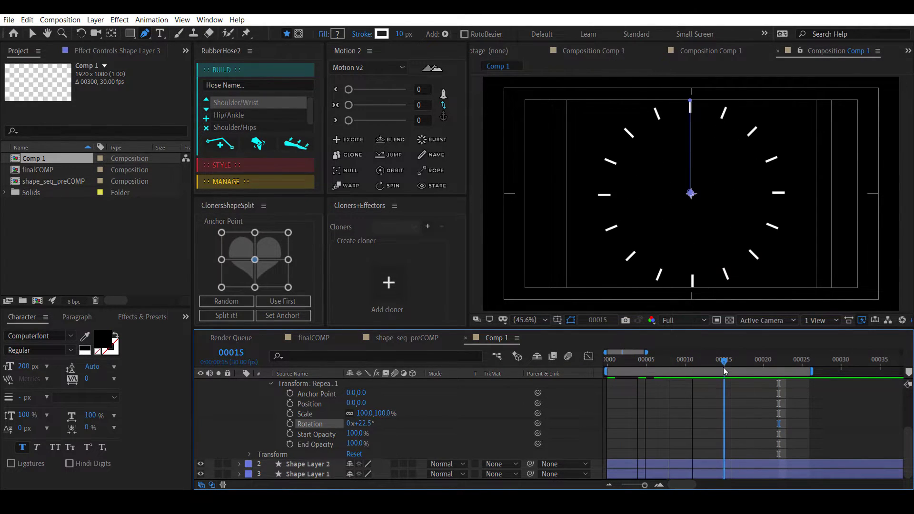
Collapse and duplicate Shape Layer 3, hiding the original shape layers beneath the duplicate
scroll(243, 396, "up", 3)
left_click(242, 384)
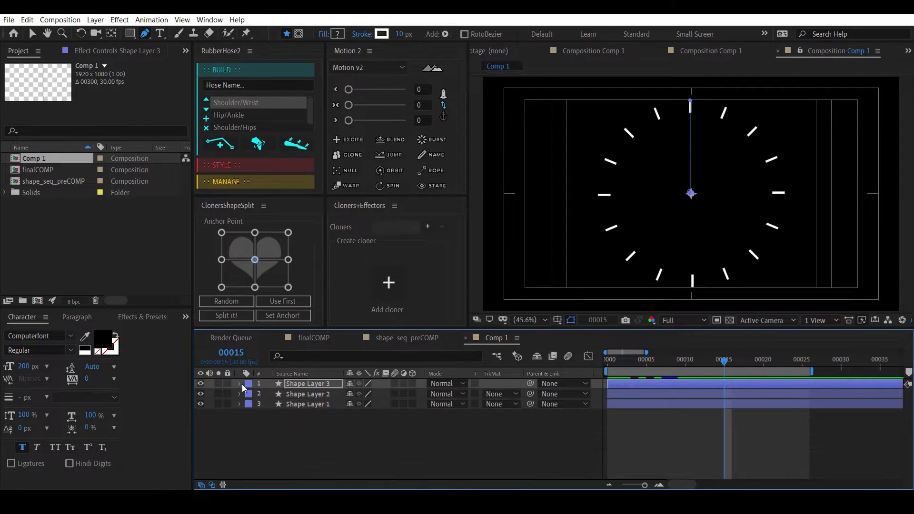
left_click(220, 421)
left_click_drag(201, 394, 201, 405)
left_click(309, 383)
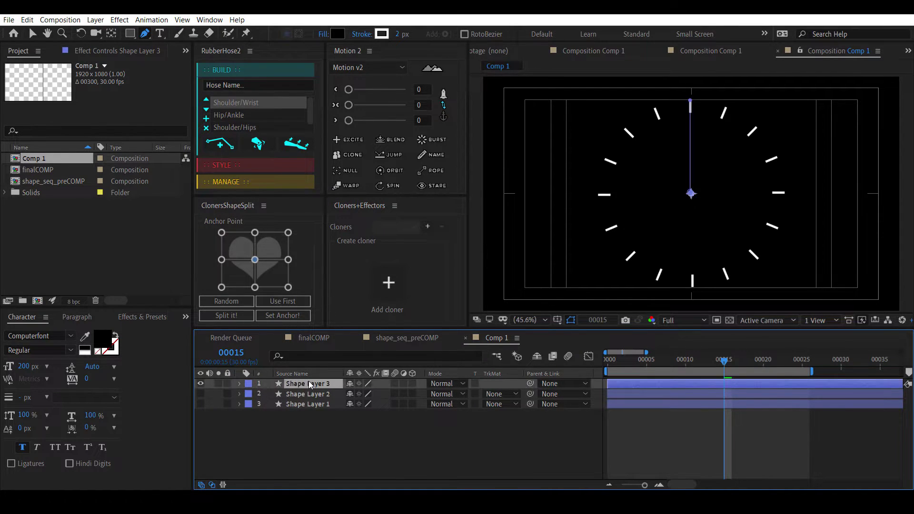
key("ctrl+d")
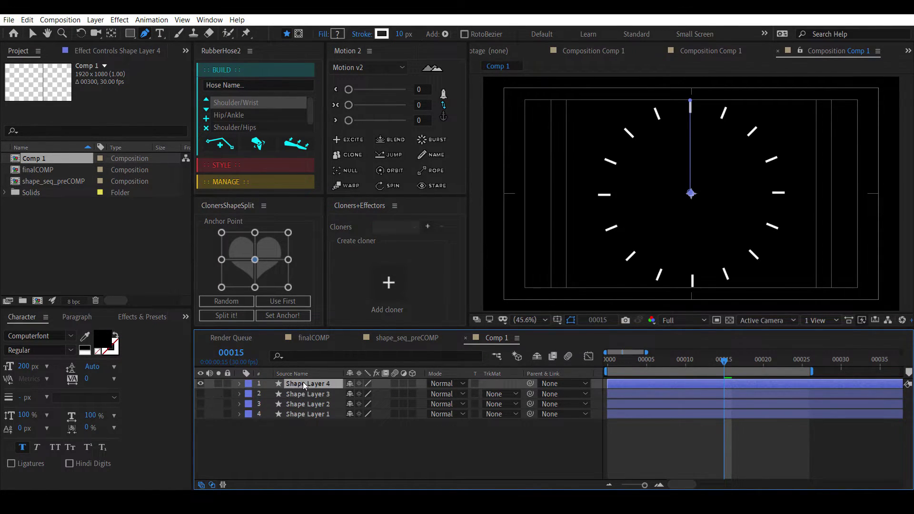
Set Shape Layer 4's Repeater to 32 copies with a rotation of 360/32
left_click(239, 383)
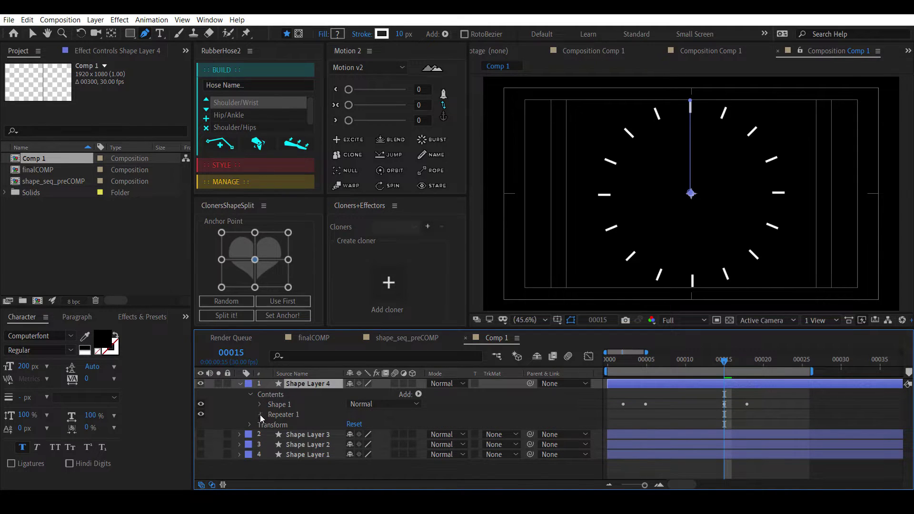
left_click(260, 415)
left_click(354, 423)
type("32")
key("Return")
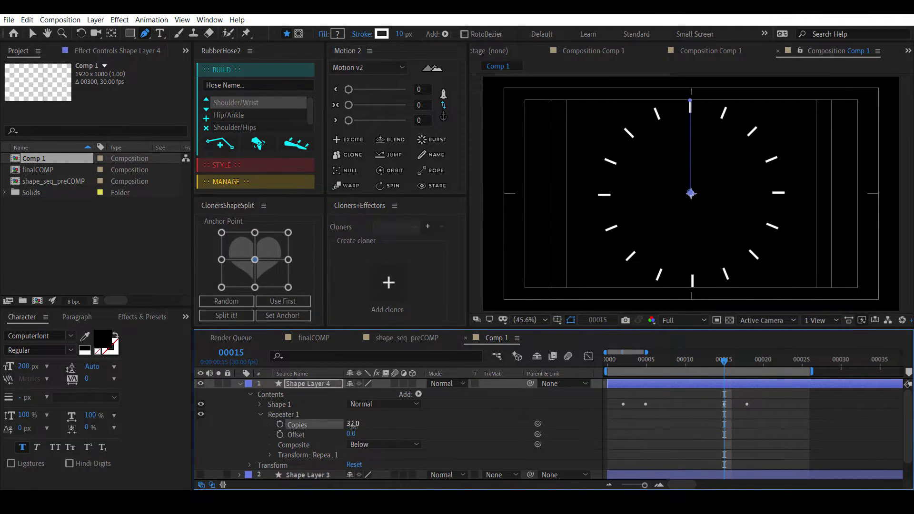
scroll(261, 445, "down", 2)
left_click(270, 434)
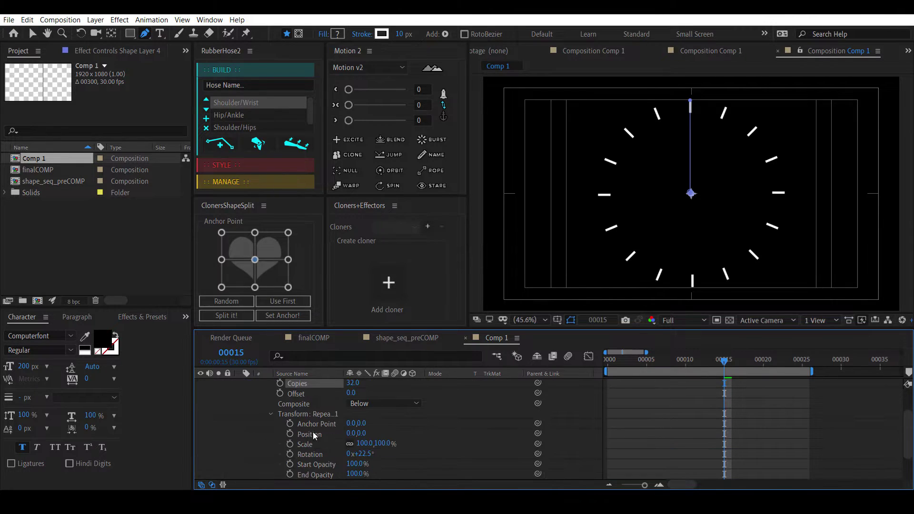
scroll(333, 442, "down", 5)
left_click(366, 423)
type("3")
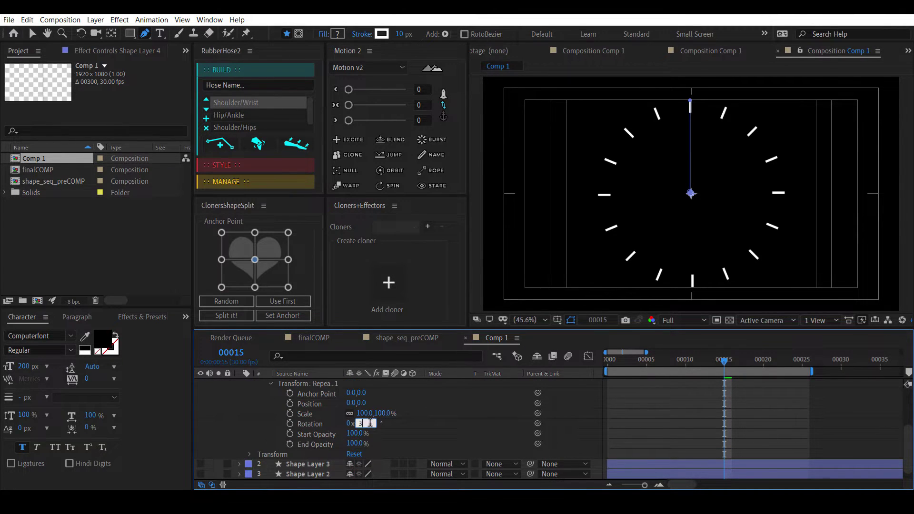
type("60/32")
key("Return")
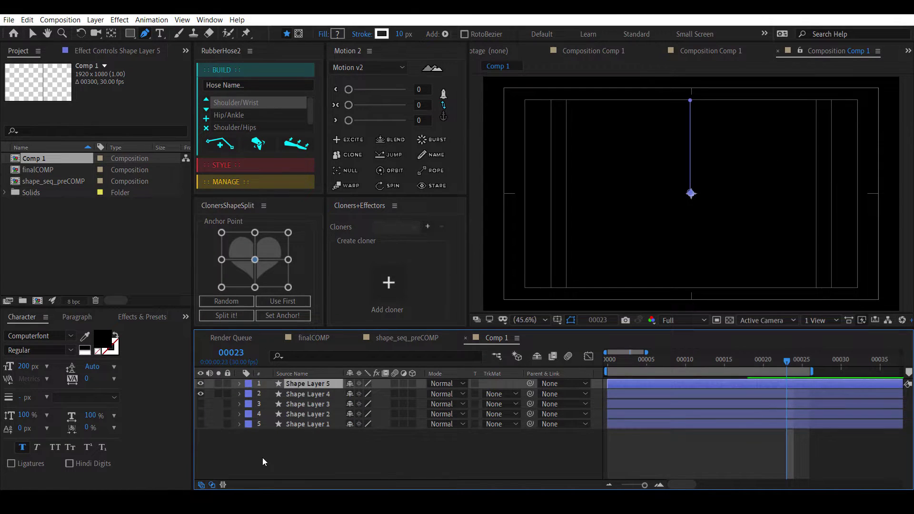
Duplicate Shape Layer 4, make all five shape layers visible, and preview them from frame 0
left_click(261, 458)
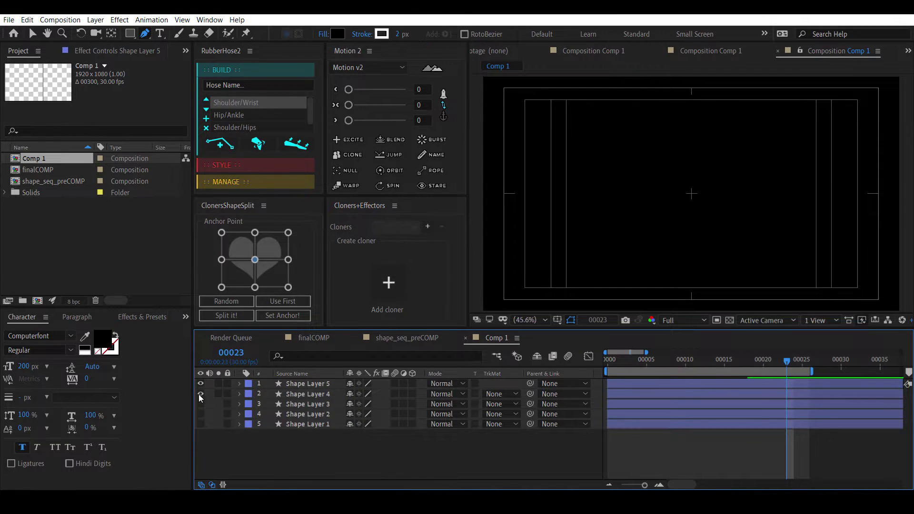
left_click(295, 385)
left_click_drag(200, 395, 201, 424)
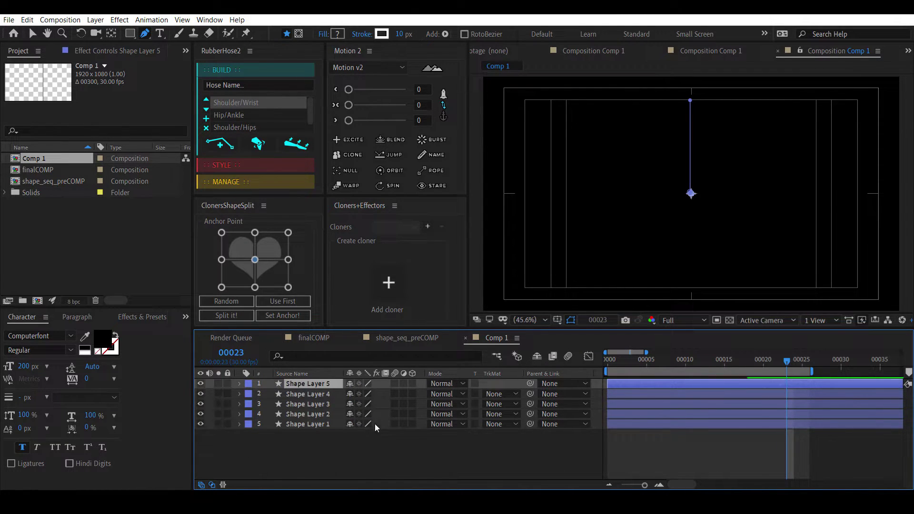
left_click(668, 366)
left_click_drag(668, 365, 582, 373)
key("space")
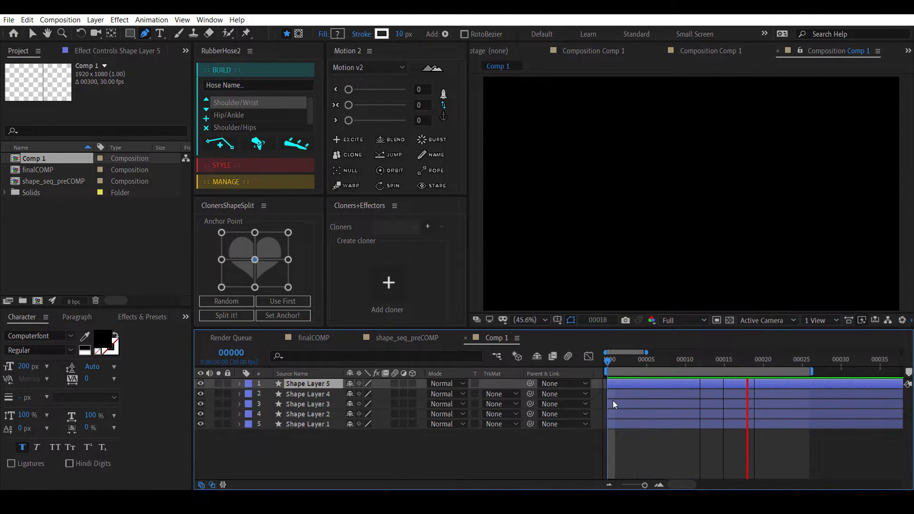
key("space")
Hide Shape Layers 3 to 5, shift Shape Layer 2 to start at frame 6, and preview the two bursts
left_click(626, 456)
left_click(630, 424)
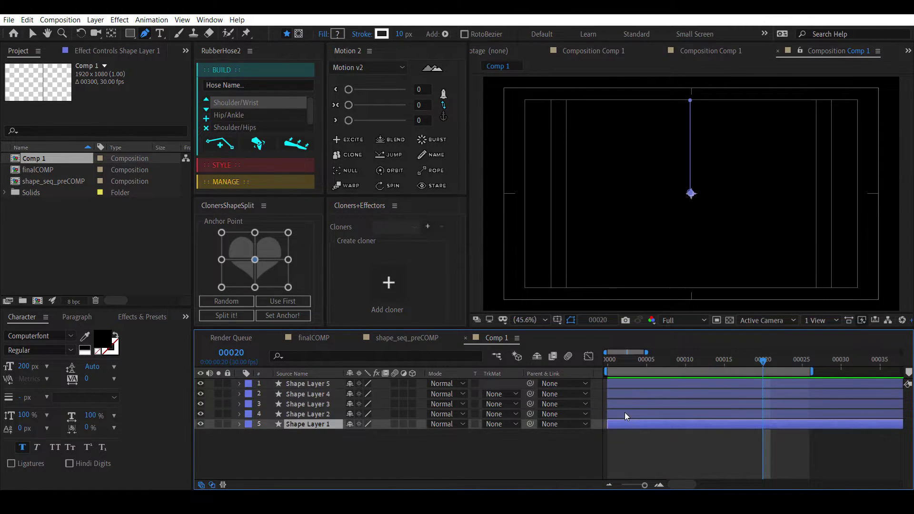
left_click(619, 413)
left_click_drag(611, 362, 654, 362)
left_click_drag(200, 383, 200, 403)
left_click(641, 449)
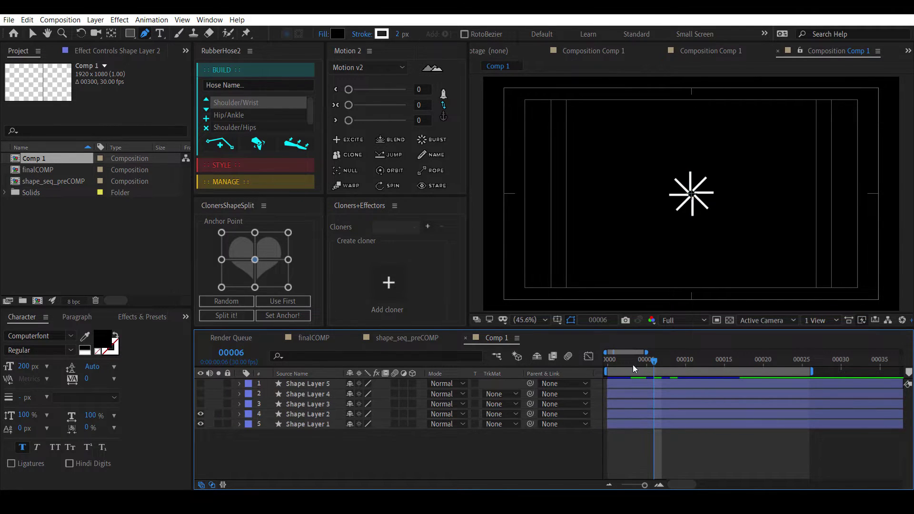
left_click_drag(633, 365, 654, 370)
left_click_drag(623, 415, 669, 415)
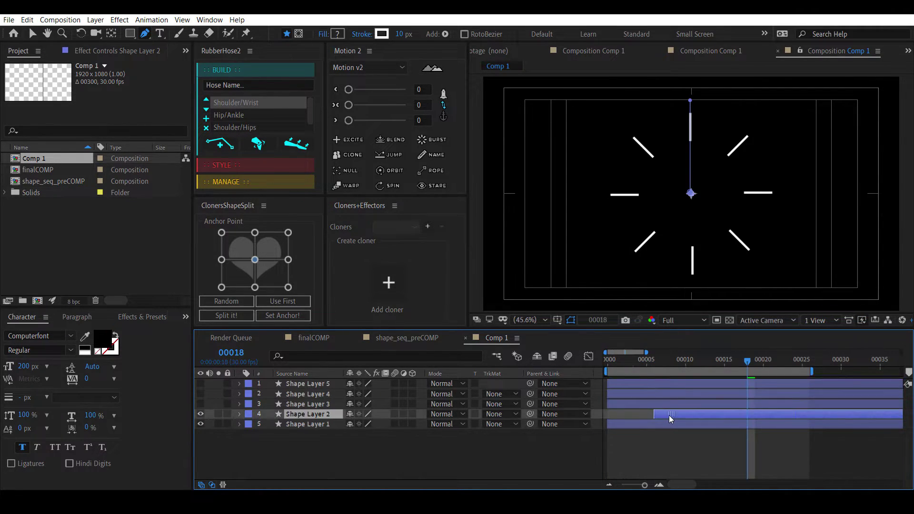
key("space")
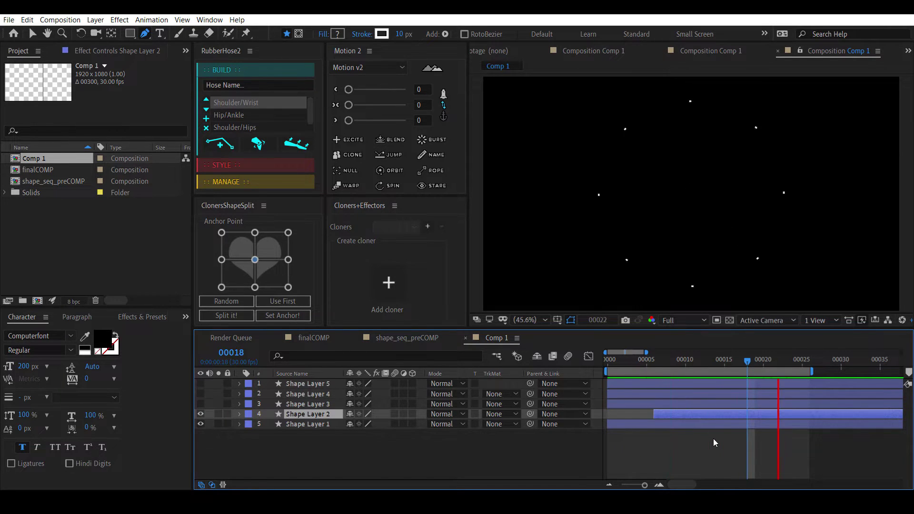
Show Shape Layers 3, 4 and 5 and stagger their starts to about frames 12, 17 and 21
left_click(622, 404)
left_click_drag(622, 403, 692, 404)
left_click_drag(200, 404, 201, 383)
left_click_drag(695, 403, 719, 403)
key("space")
left_click_drag(638, 394, 818, 385)
Extend the work area to end at frame 50 and preview the staggered burst sequence
left_click_drag(645, 353, 902, 353)
left_click_drag(633, 372, 694, 371)
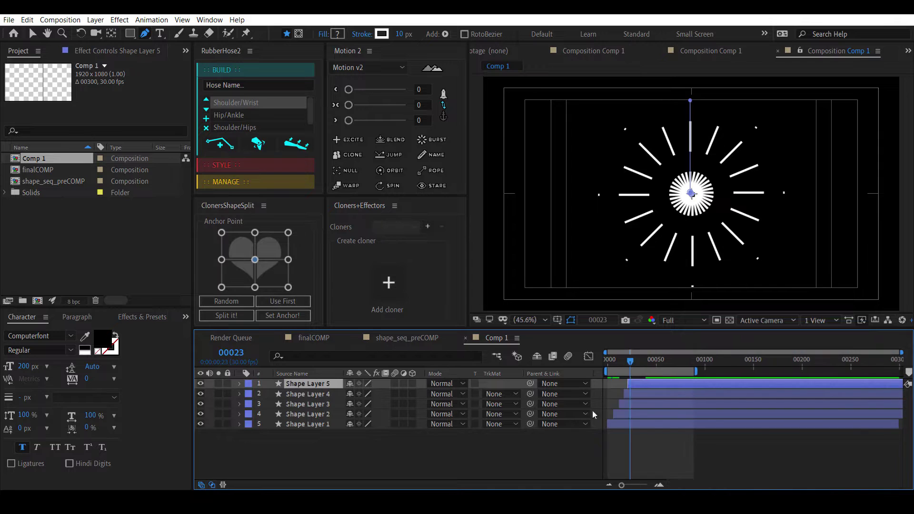
left_click_drag(902, 353, 676, 353)
left_click_drag(705, 362, 821, 368)
key("n")
key("space")
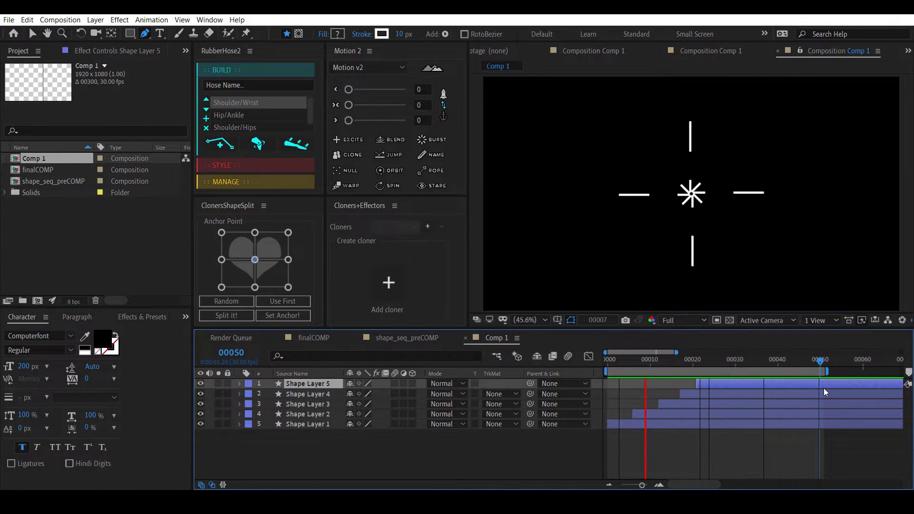
Set the stroke width of Shape Layer 3's Stroke 1 to 30 and collapse the layer
left_click(305, 405)
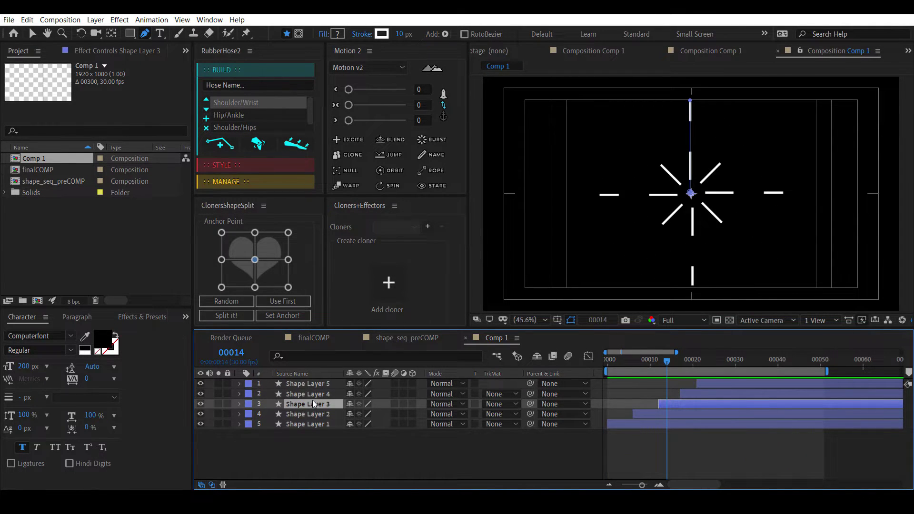
left_click(239, 404)
left_click(259, 424)
scroll(271, 436, "down", 1)
left_click(271, 424)
scroll(305, 428, "down", 1)
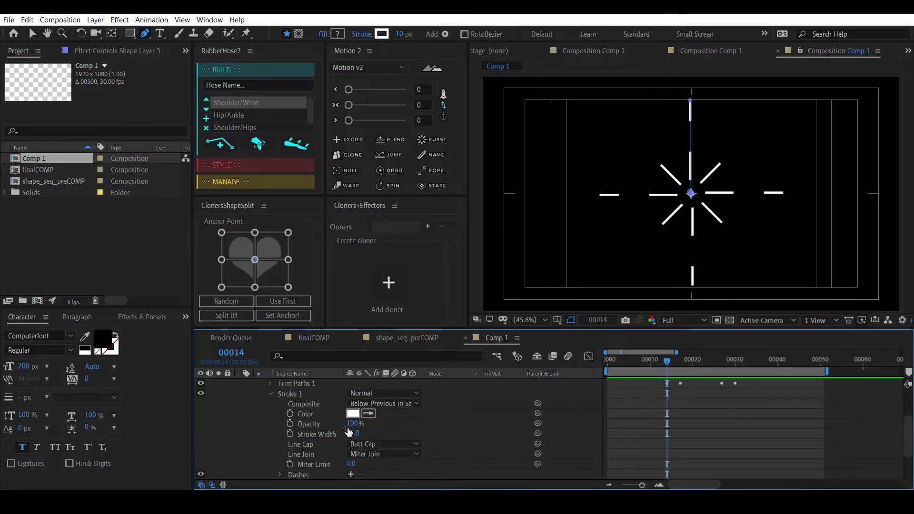
left_click(354, 433)
type("30")
key("Return")
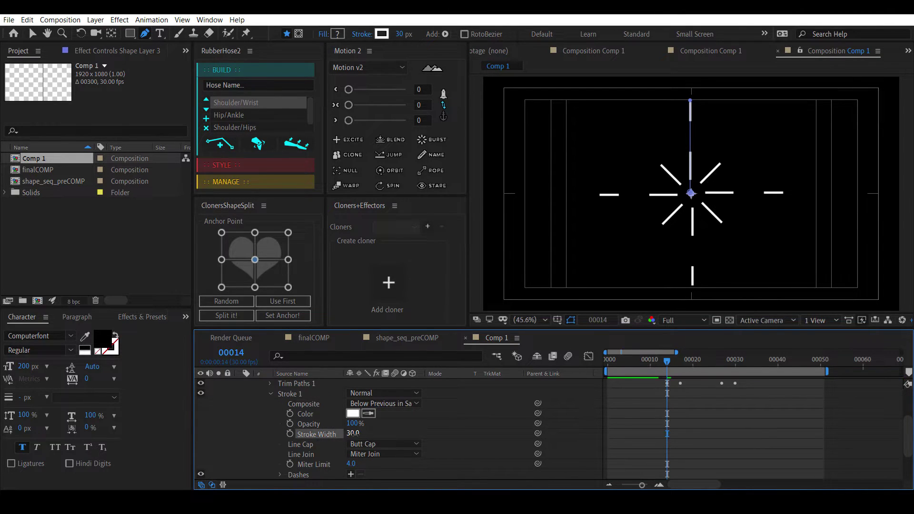
scroll(620, 396, "up", 3)
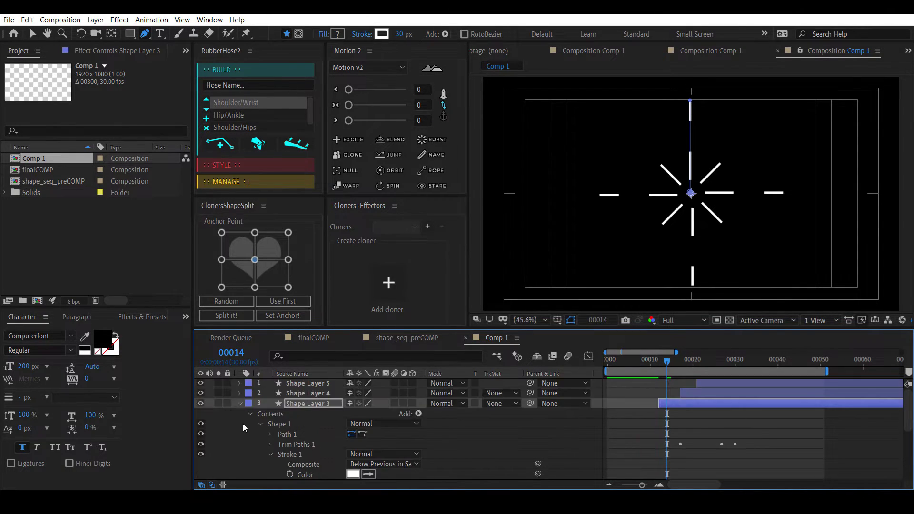
left_click(240, 403)
Preview the burst in Comp 1, and play the reference burst in shape_seq_preCOMP with all its shape layers visible
left_click(643, 458)
key("space")
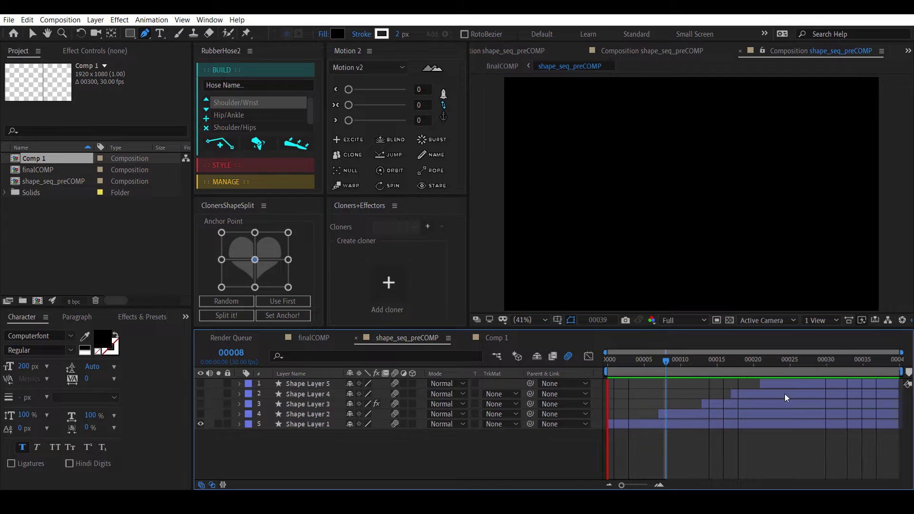
key("space")
key("space")
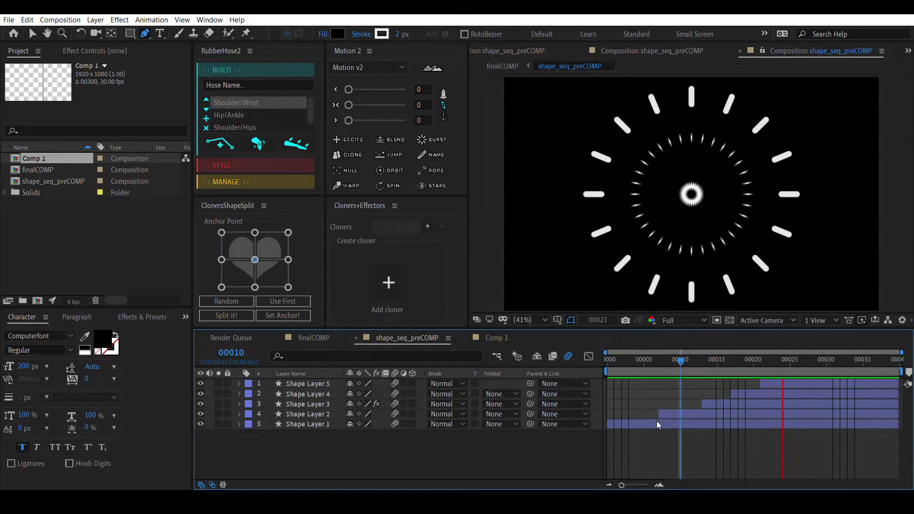
Preview the reference burst in shape_seq_preCOMP and examine the Start and End keyframes of all its shape layers
key("space")
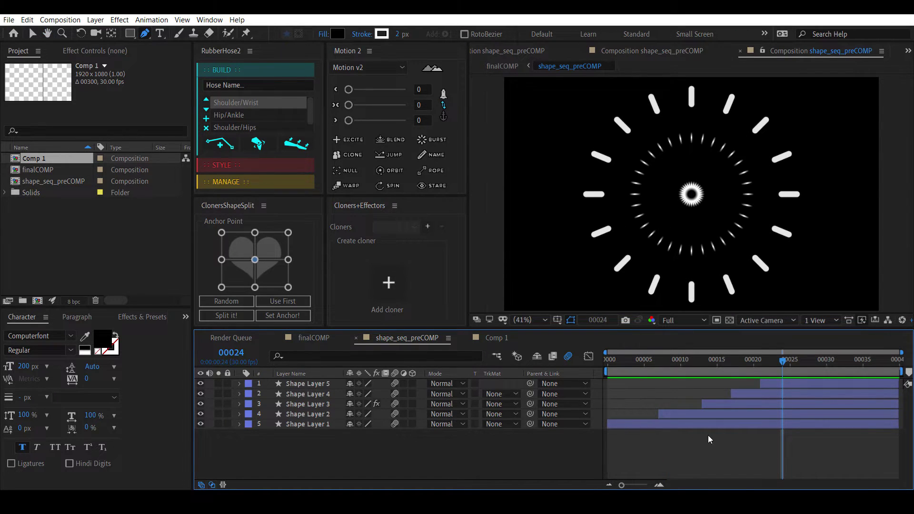
key("space")
key("space")
left_click(652, 422)
key("ctrl+a")
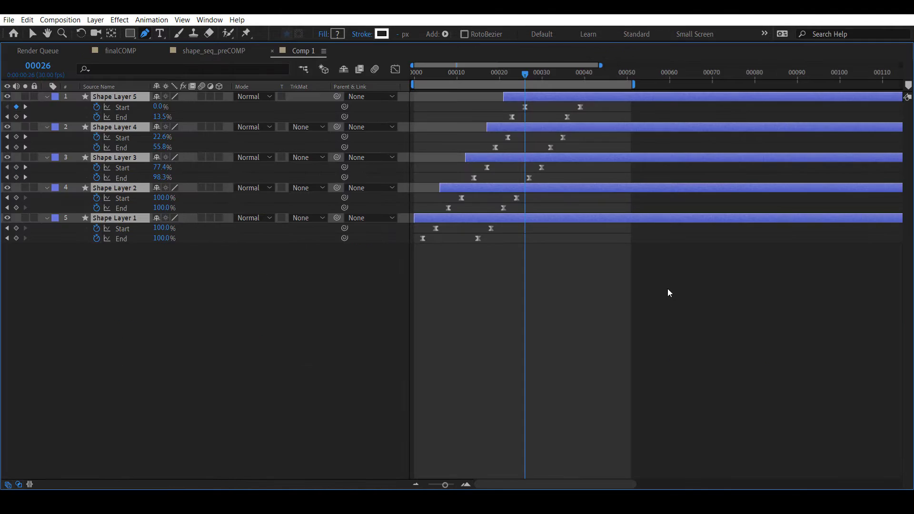
left_click_drag(668, 292, 416, 105)
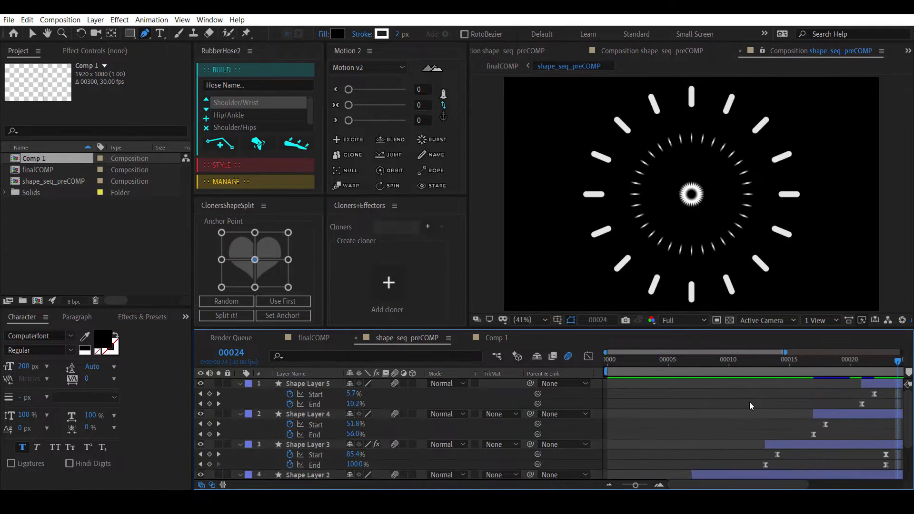
key("minus")
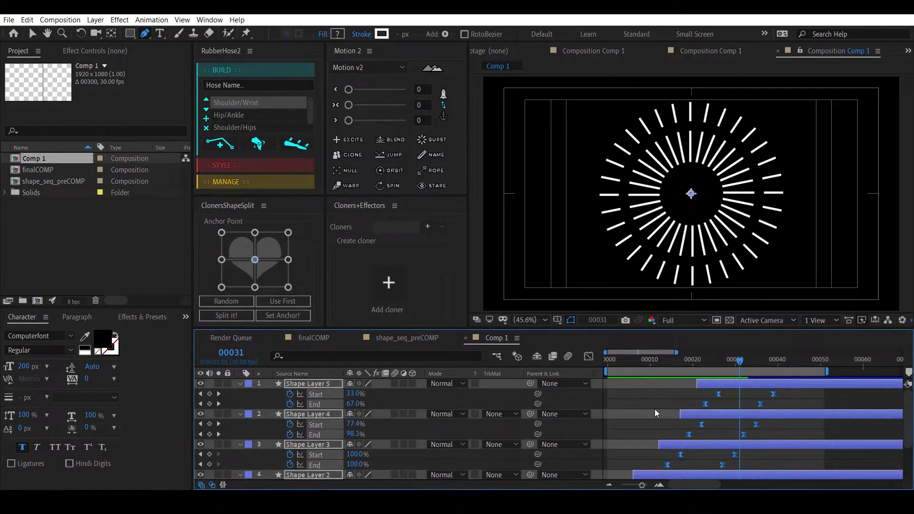
key("u")
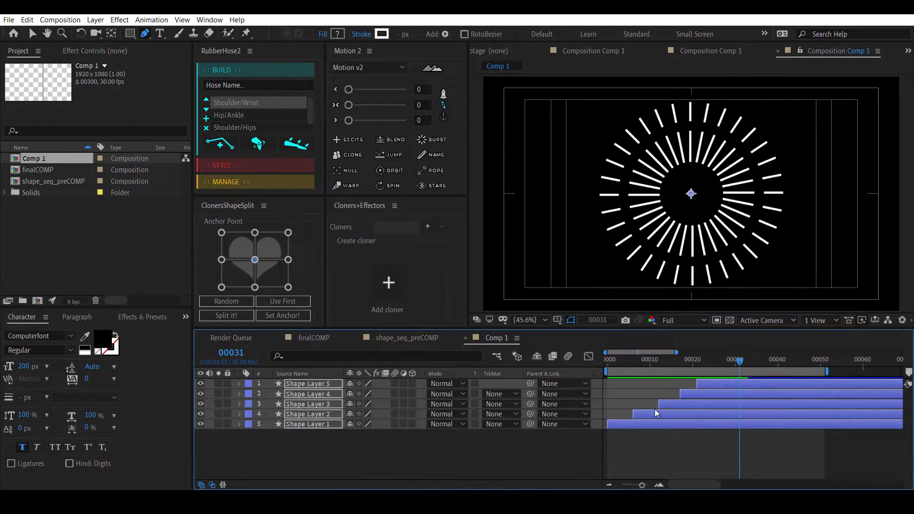
Hide Shape Layers 4 and 5 in Comp 1 and scrub through Shape Layer 3's burst up to frame 24
left_click(668, 455)
left_click(643, 413)
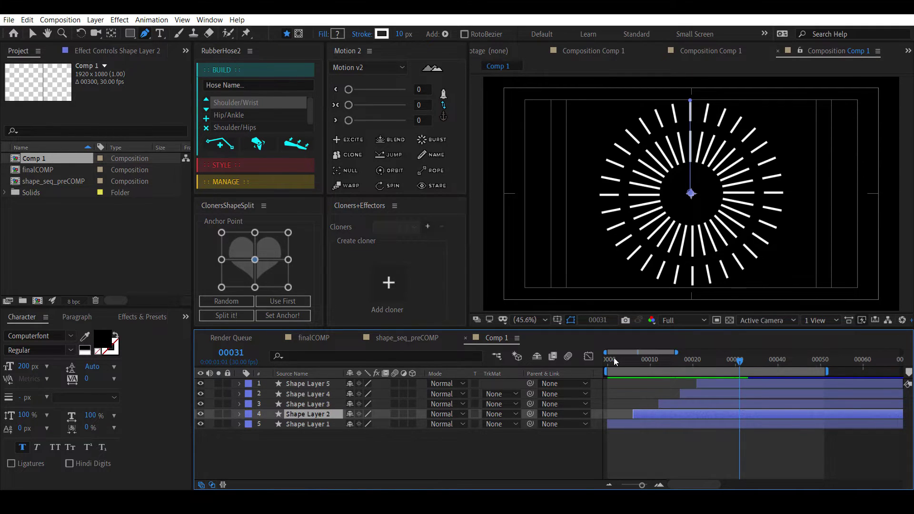
left_click_drag(614, 362, 689, 361)
left_click(250, 405)
left_click_drag(198, 384, 200, 394)
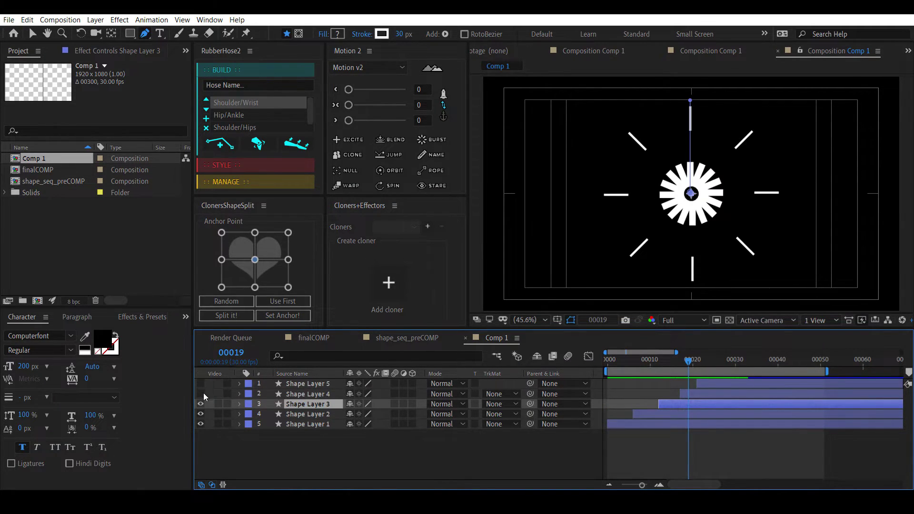
scroll(654, 438, "up", 1)
mouse_move(688, 362)
left_mouse_down()
mouse_move(814, 386)
mouse_move(689, 386)
mouse_move(777, 387)
mouse_move(765, 388)
left_mouse_up()
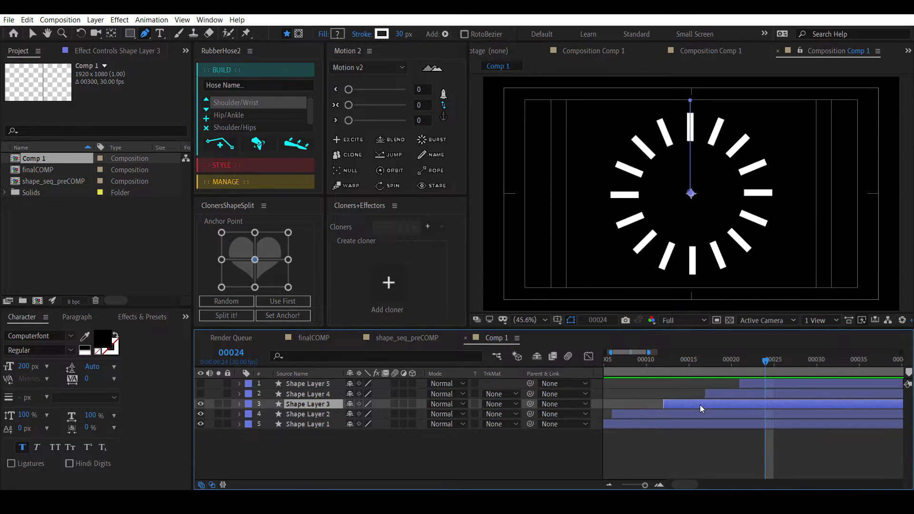
Retime Shape Layer 3's trim keyframes, placing the first End at frame 13, first Start at frame 14 and last End at frame 23
key("u")
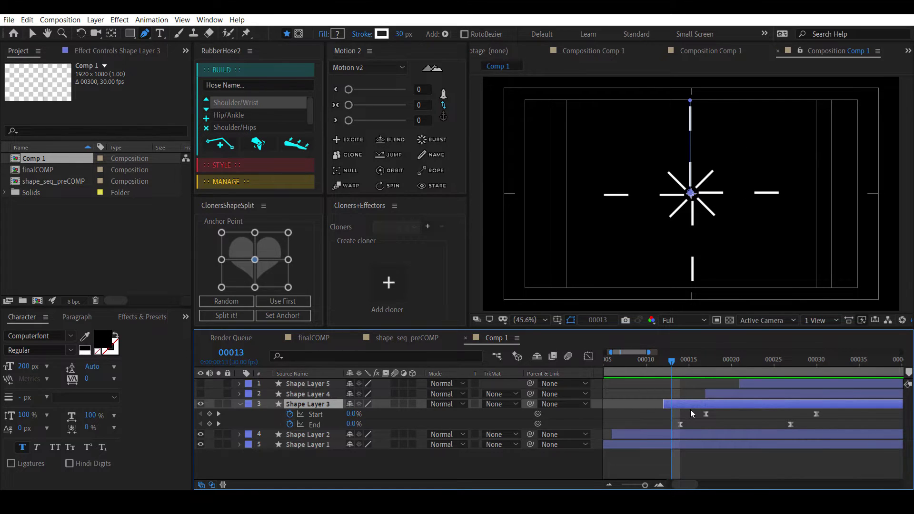
mouse_move(680, 424)
left_mouse_down()
mouse_move(698, 412)
mouse_move(680, 414)
left_mouse_up()
key("Page_Down")
left_click_drag(680, 361, 757, 360)
left_click_drag(789, 424, 750, 424)
Key Shape Layer 3's Start at 85% on frame 23 and move its final Start keyframe to frame 33
left_click(355, 414)
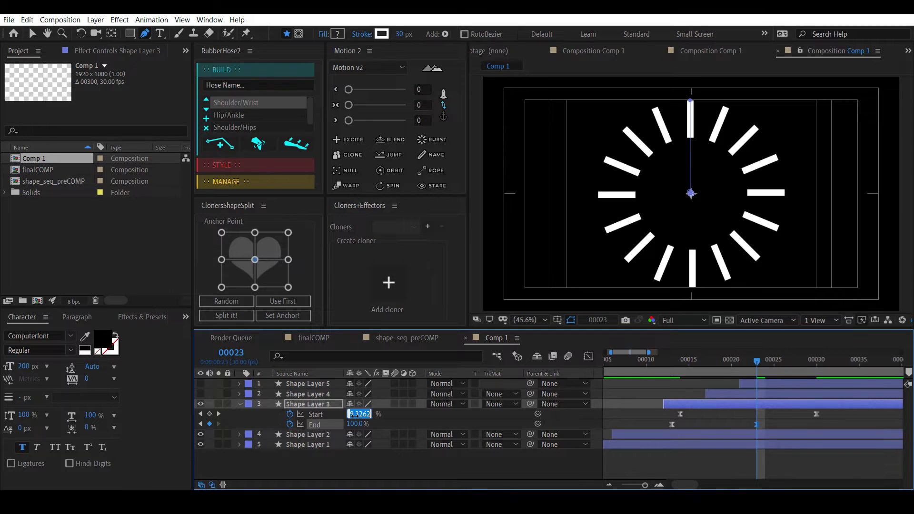
type("85")
key("Return")
key("shift+Page_Down")
left_click_drag(816, 415, 833, 415)
Hide Shape Layers 1 and 2 and preview Shape Layer 3's retimed burst by itself
key("space")
left_click_drag(200, 445, 201, 434)
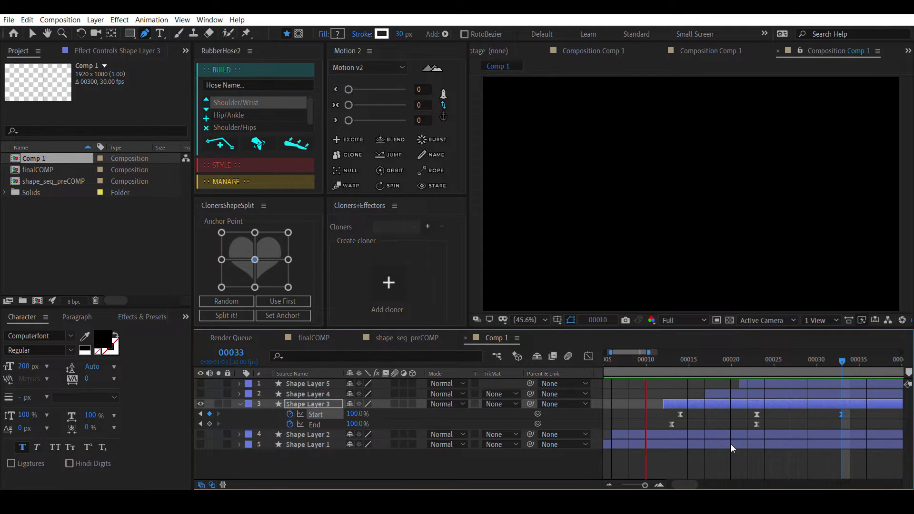
key("space")
Move Shape Layer 4's first Start keyframe to frame 19, level with its first End keyframe, and preview the animation
left_click_drag(741, 364, 783, 363)
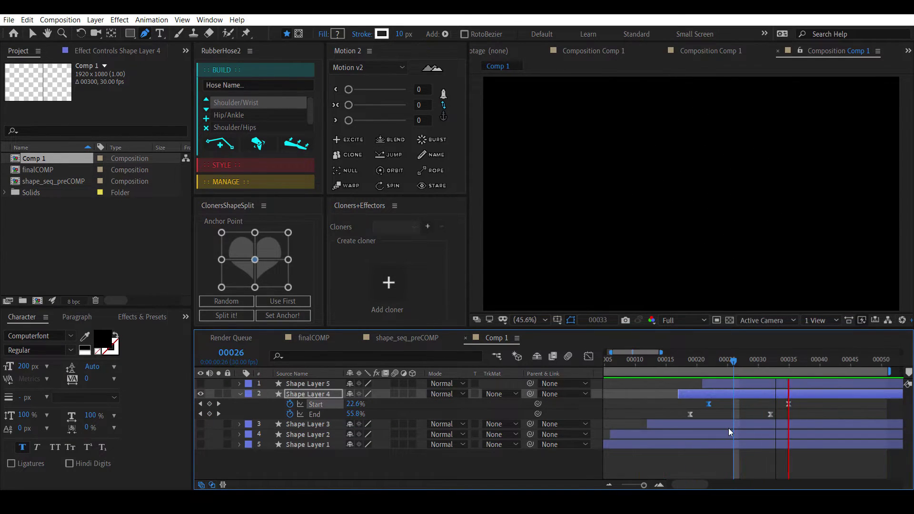
key("space")
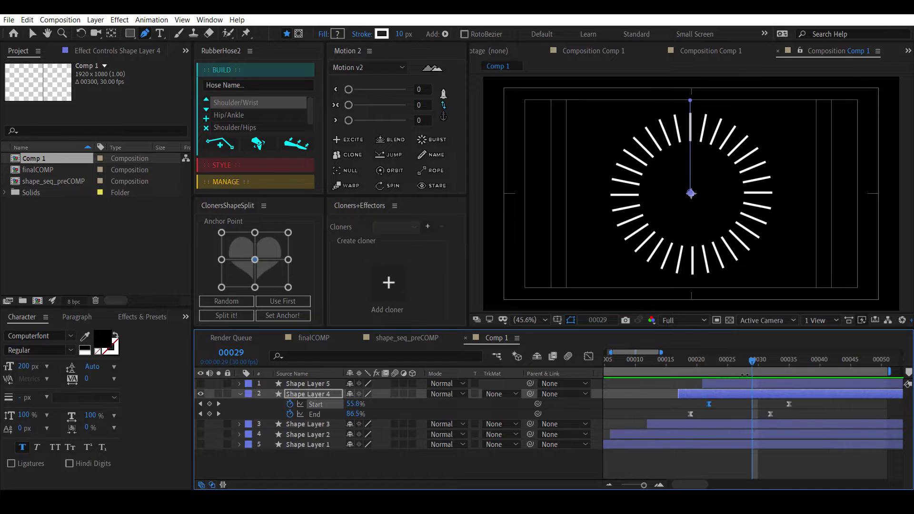
left_click_drag(716, 370, 691, 405)
key("space")
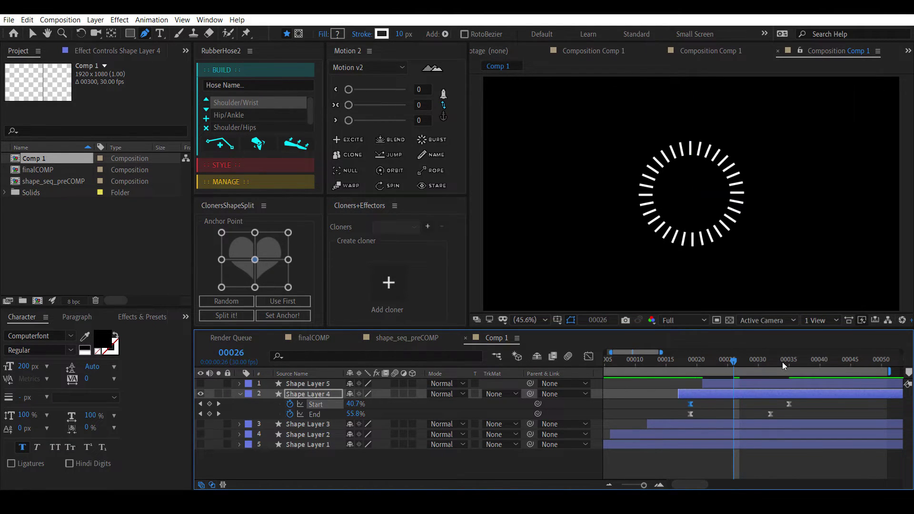
key("space")
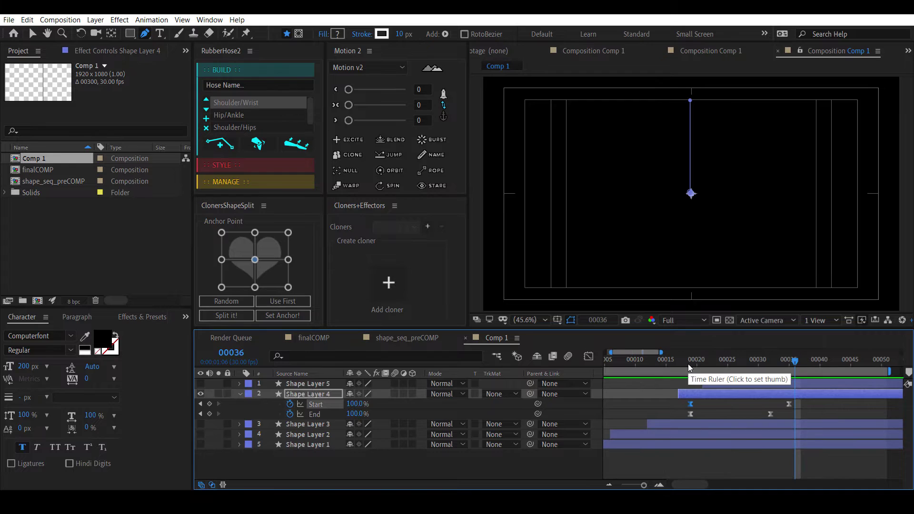
key("space")
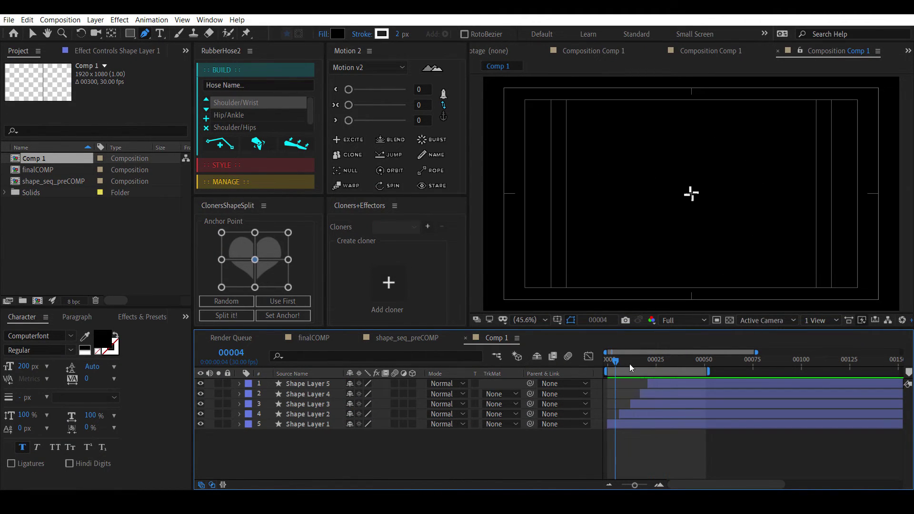
Return to shape_seq_preCOMP and play the reference burst for comparison with Comp 1
left_click_drag(629, 364, 446, 351)
left_click(402, 338)
key("space")
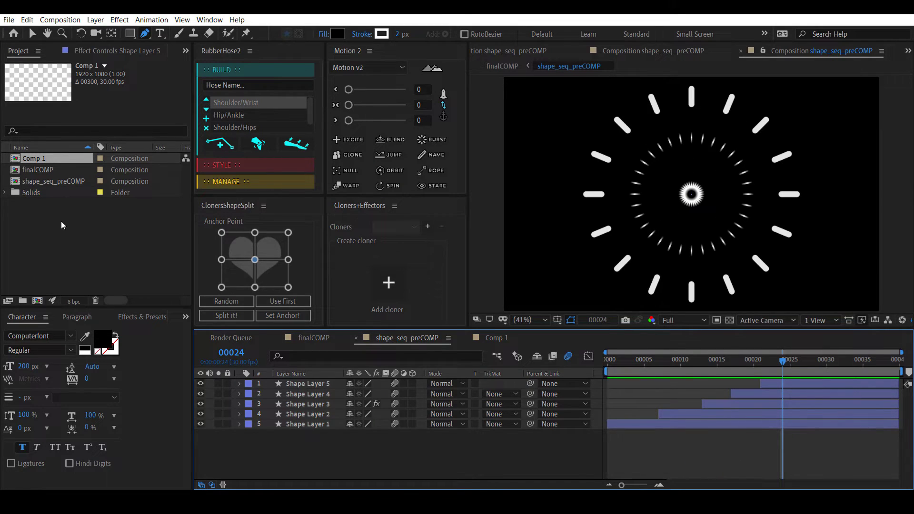
Create a new composition from shape_seq_preCOMP and scrub through finalCOMP to study how the bursts are arranged
left_click(46, 181)
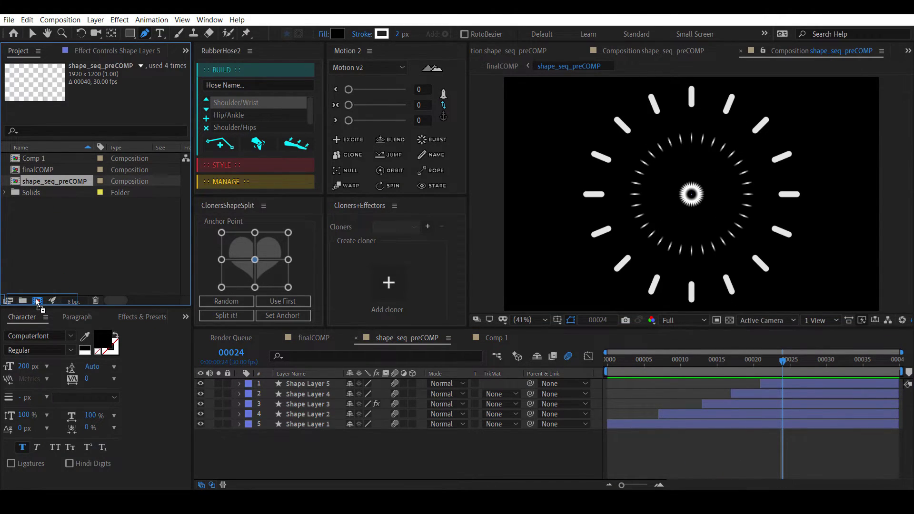
left_click_drag(36, 299, 37, 300)
left_click(313, 338)
left_click_drag(693, 362, 611, 370)
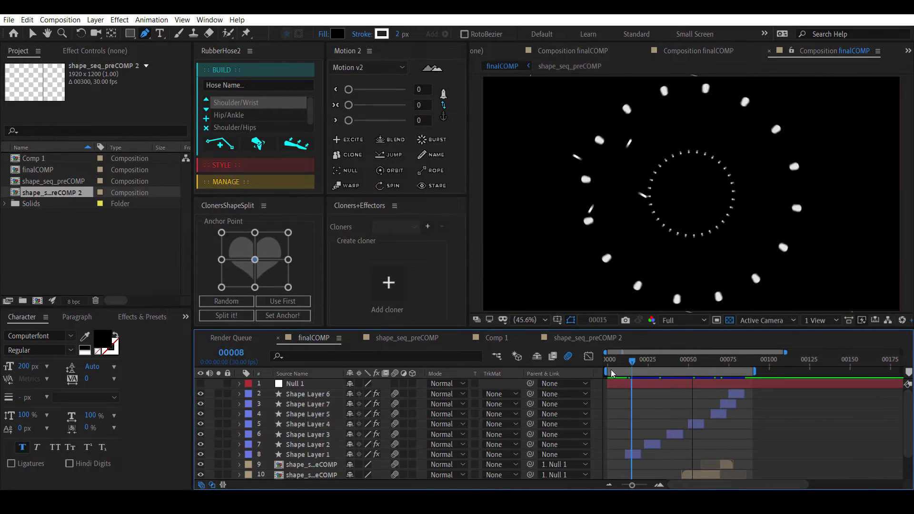
Arrange three copies of the shape_seq_preCOMP layer in sequence, starting at frame 0 and about frames 29 and 69, within a work area ending near frame 109
left_click(628, 384)
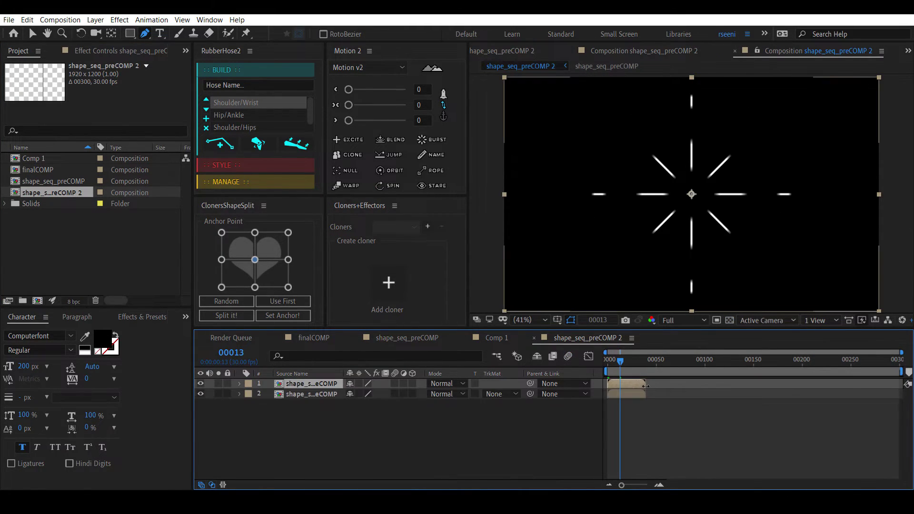
key("ctrl+d")
left_click_drag(613, 394, 641, 394)
right_click(641, 394)
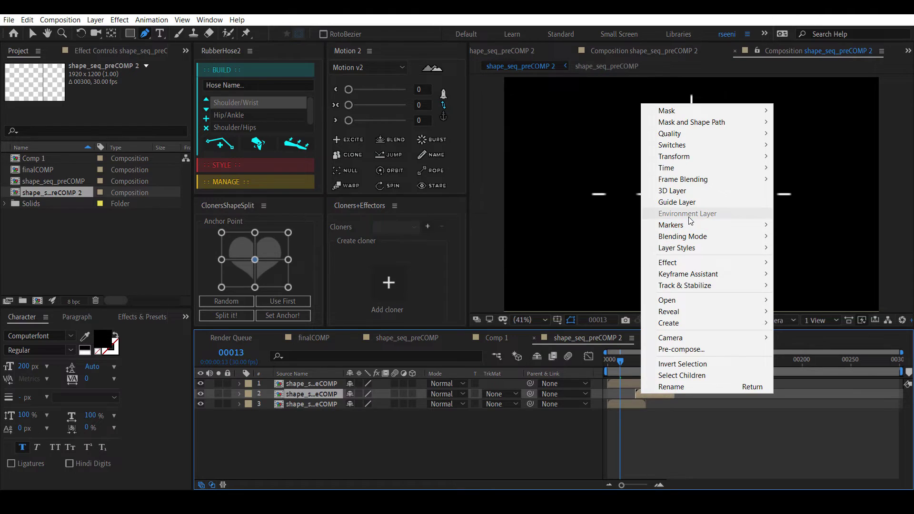
left_click(551, 179)
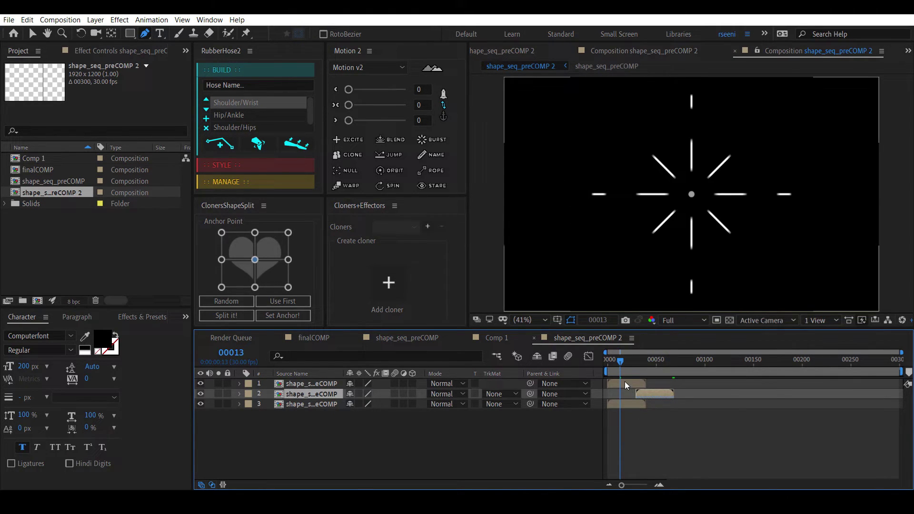
left_click(712, 363)
key("]")
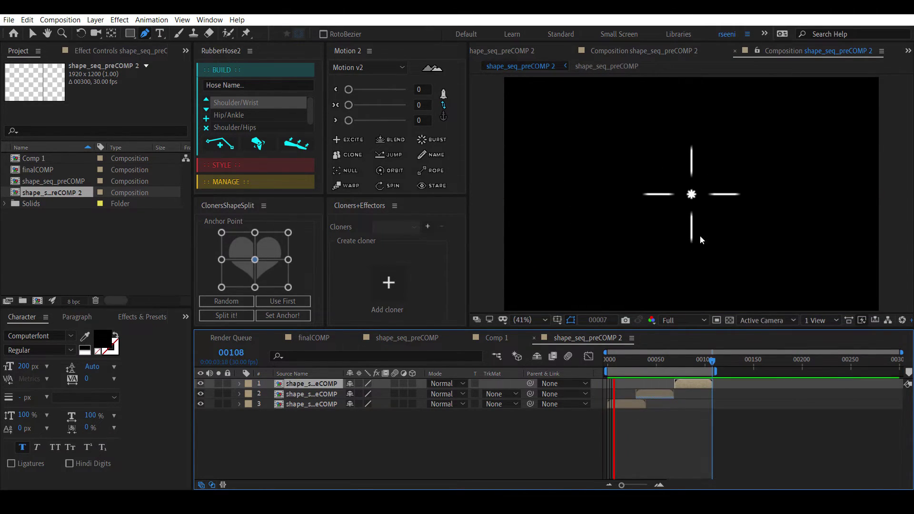
Add a null object to shape_seq_preCOMP 2 and parent the three shape_seq_preCOMP layers to it
right_click(360, 441)
mouse_move(428, 325)
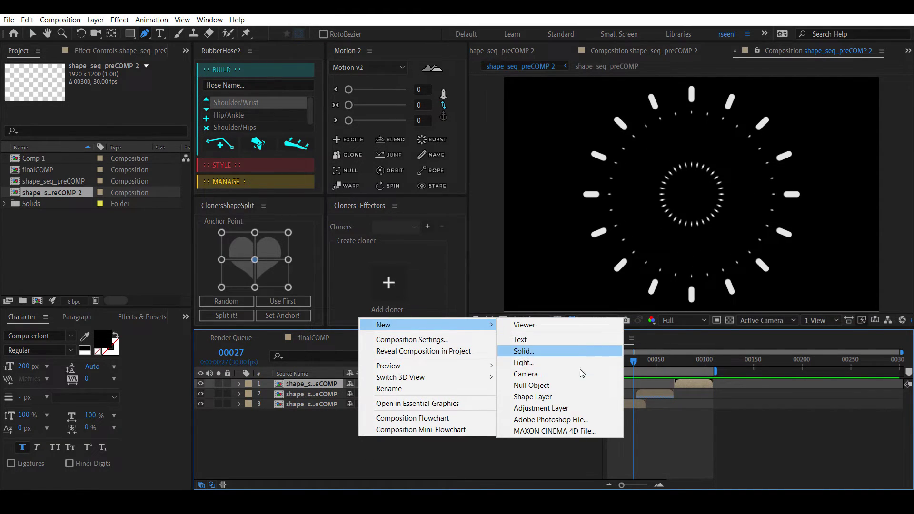
left_click(579, 385)
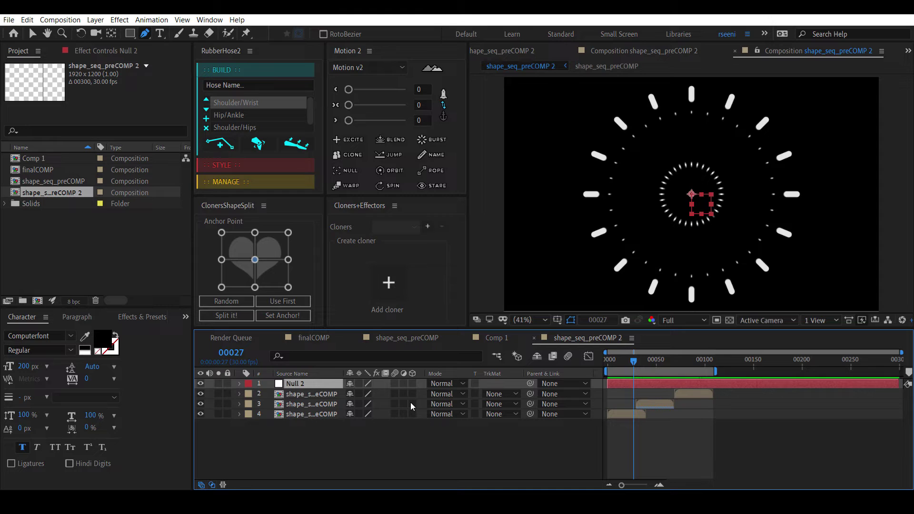
left_click(353, 438)
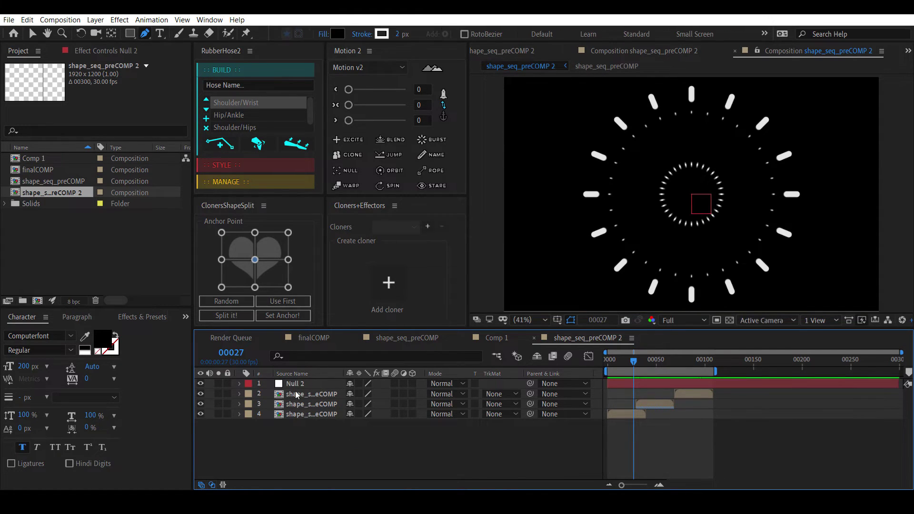
left_click(300, 395)
left_click(393, 418, "shift")
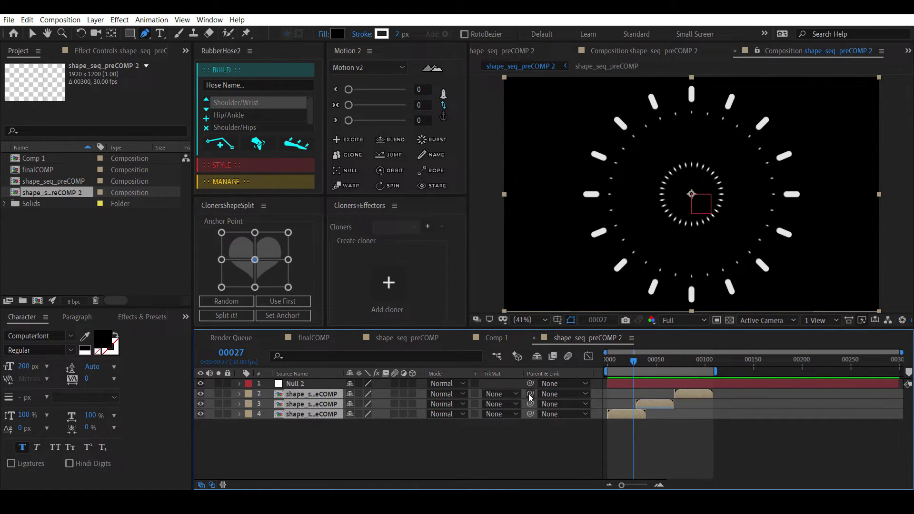
left_click_drag(529, 395, 286, 383)
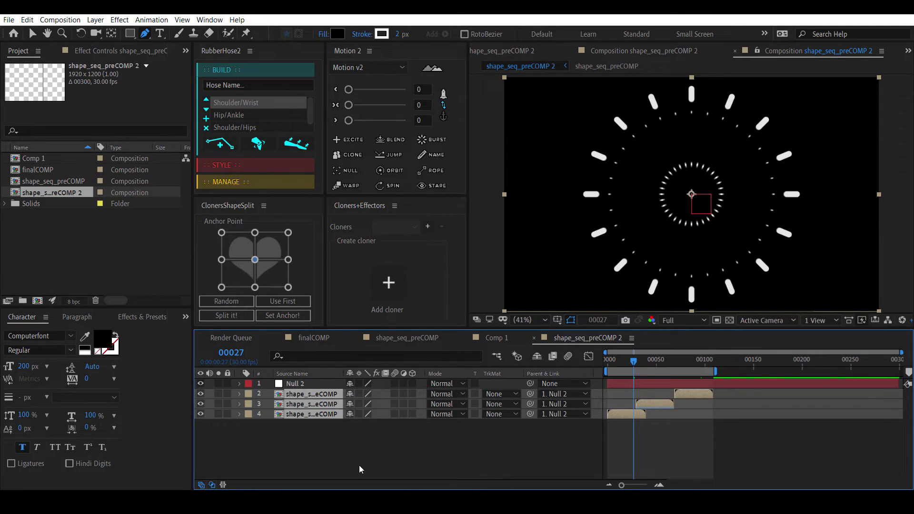
Keyframe the null's Scale from 100% at frame 0 to 120% at frame 108
left_click(303, 384)
key("s")
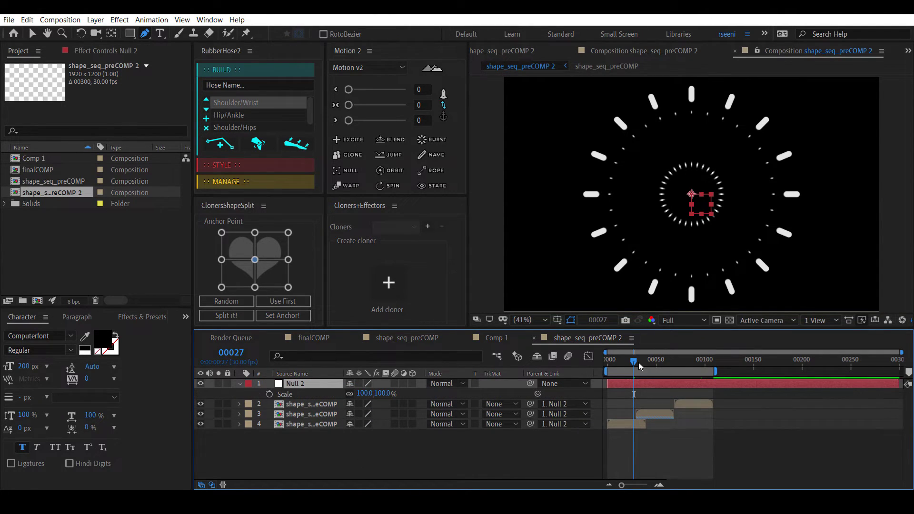
left_click_drag(638, 362, 572, 362)
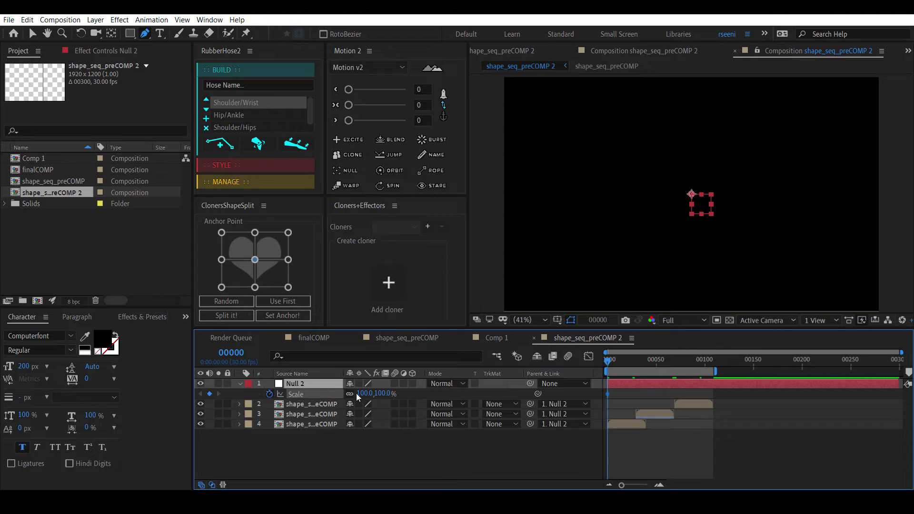
left_click(382, 394)
type("120")
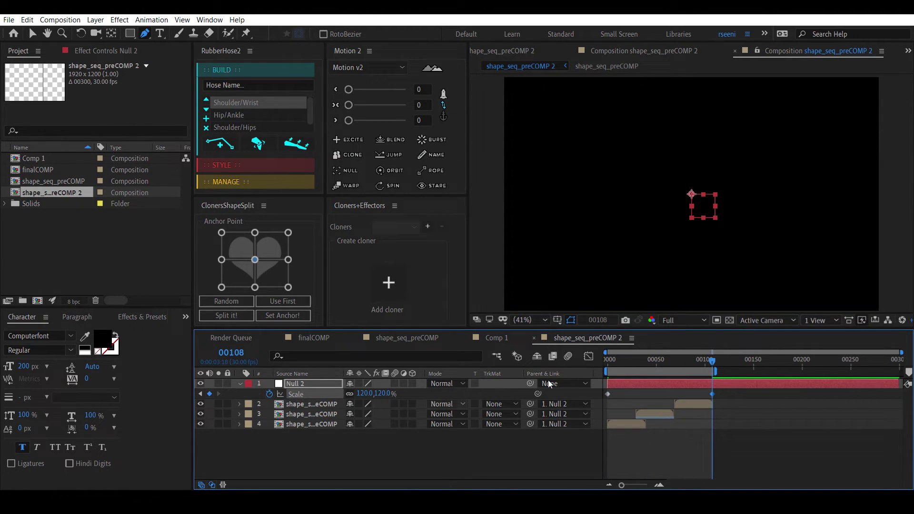
Keyframe the null's Rotation from 0° at frame 0 to 90° at frame 108 and preview the sequence
left_click_drag(641, 359, 572, 361)
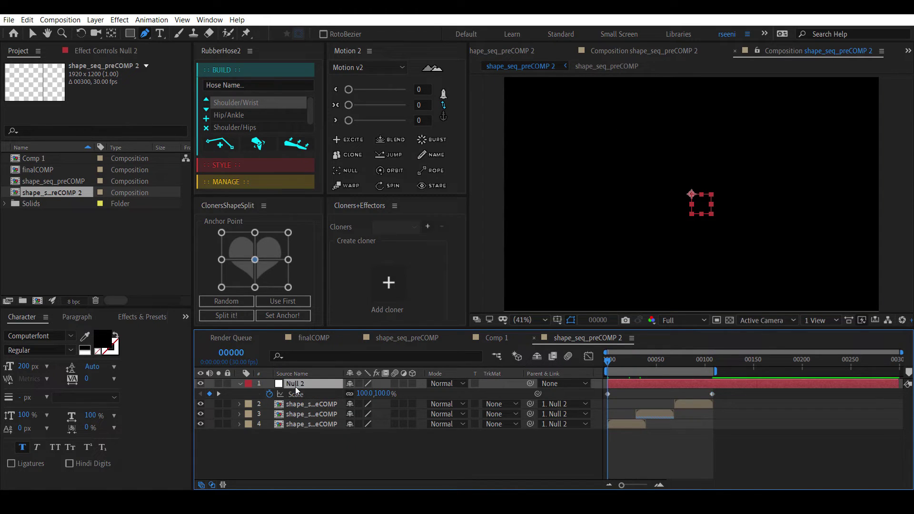
key("alt+shift+r")
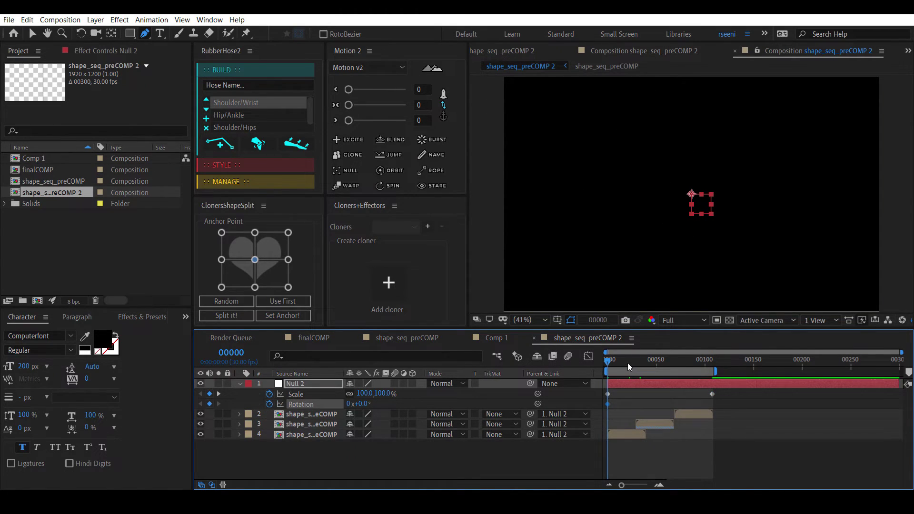
left_click_drag(628, 363, 712, 361)
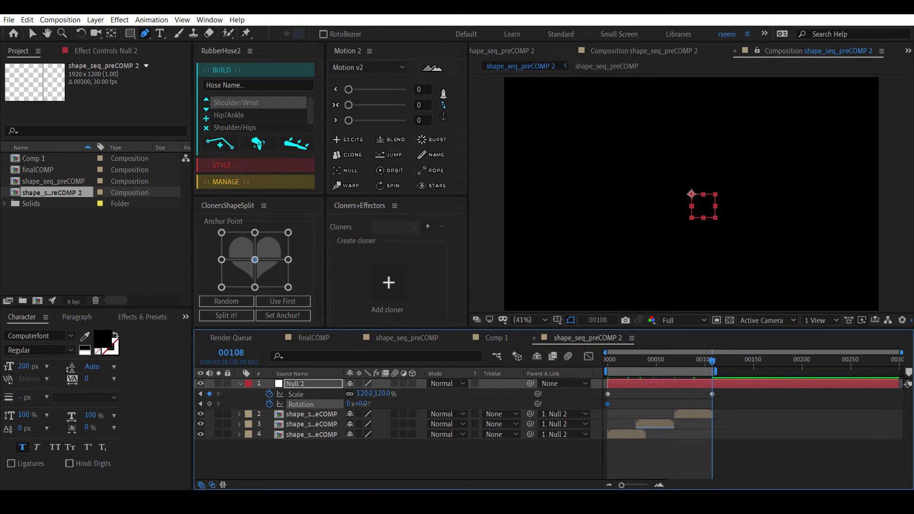
key("space")
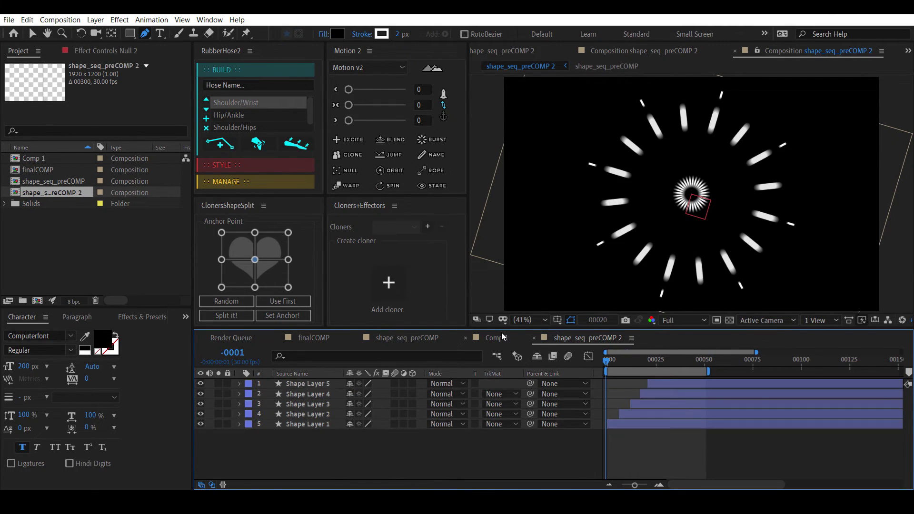
Review the Comp 1 and shape_seq_preCOMP timelines, and scrub and play back the complete sequence in shape_seq_preCOMP 2
left_click(493, 337)
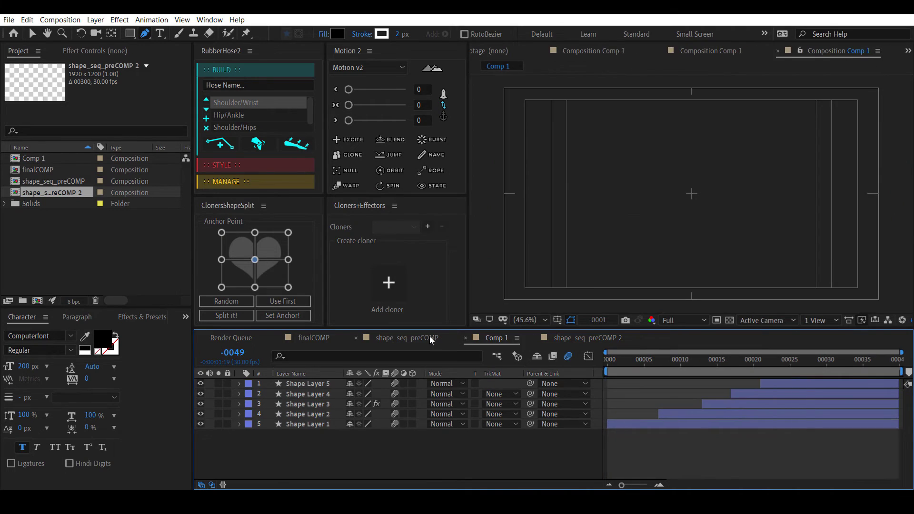
left_click(429, 336)
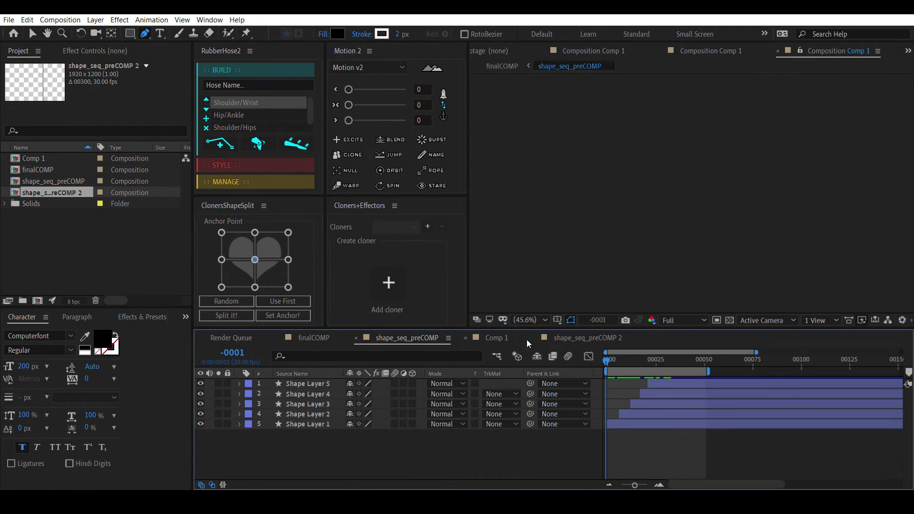
left_click(578, 339)
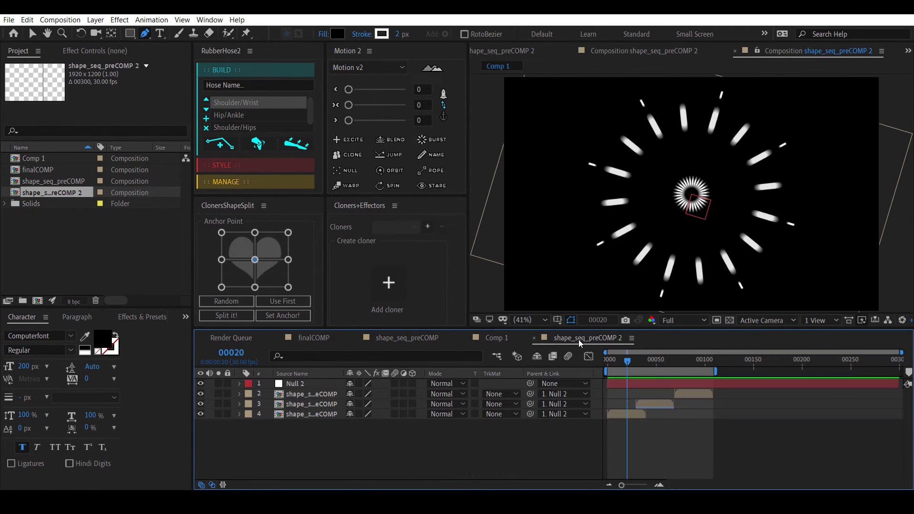
left_click_drag(630, 365, 657, 365)
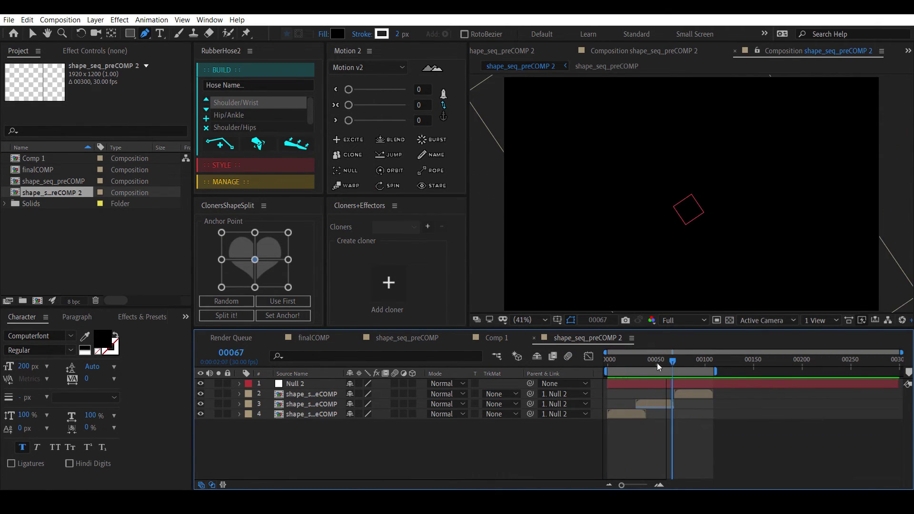
key("Home")
key("space")
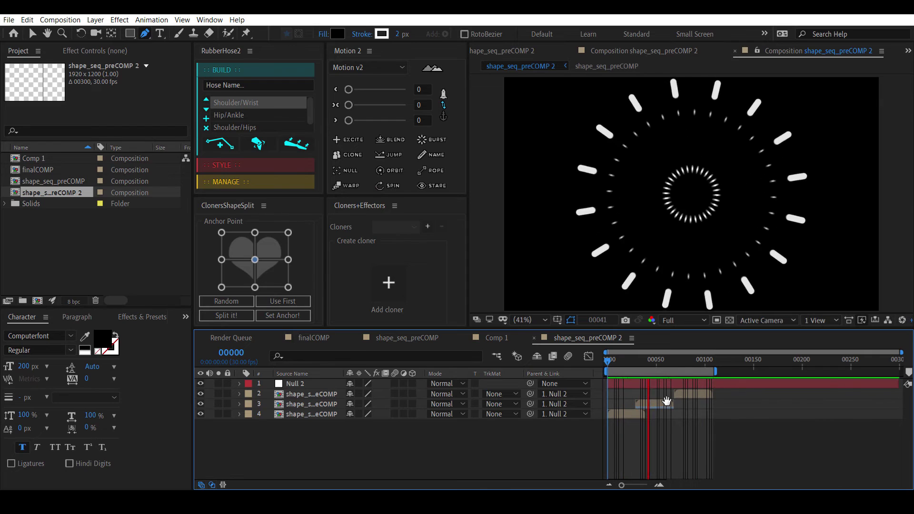
key("space")
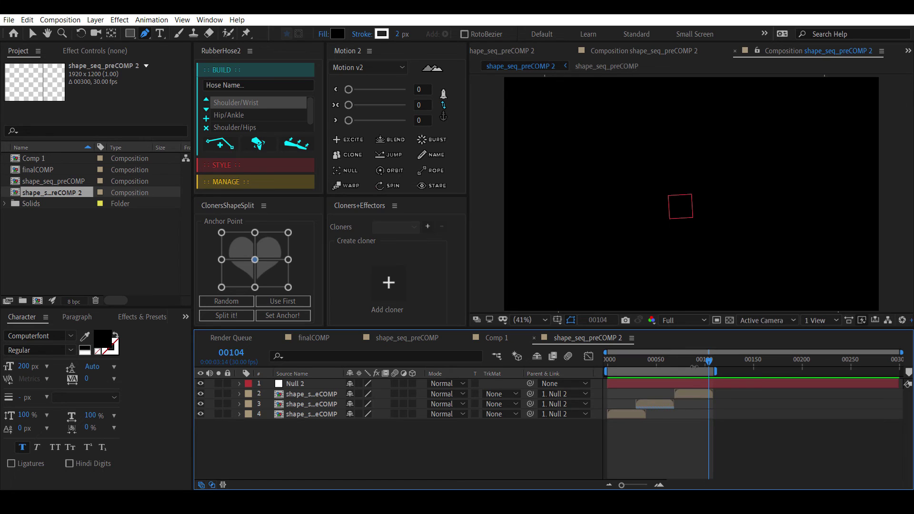
left_click_drag(706, 361, 608, 361)
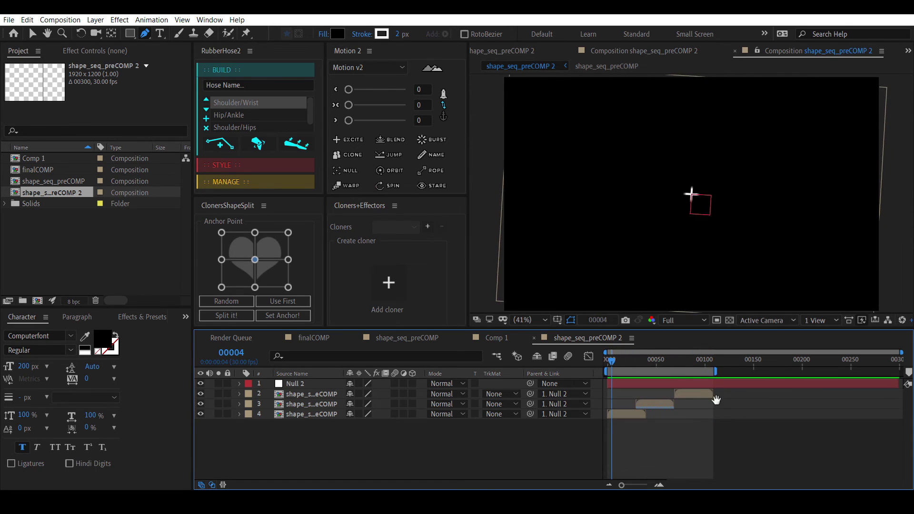
key("space")
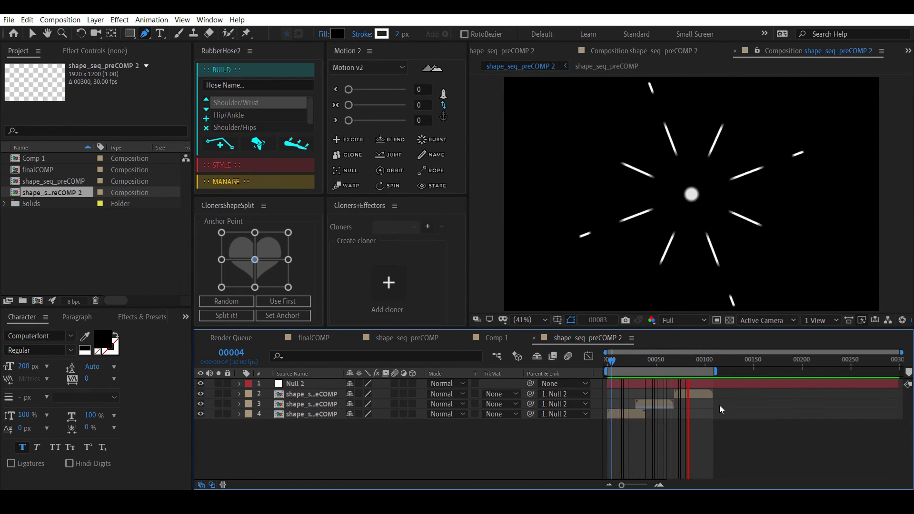